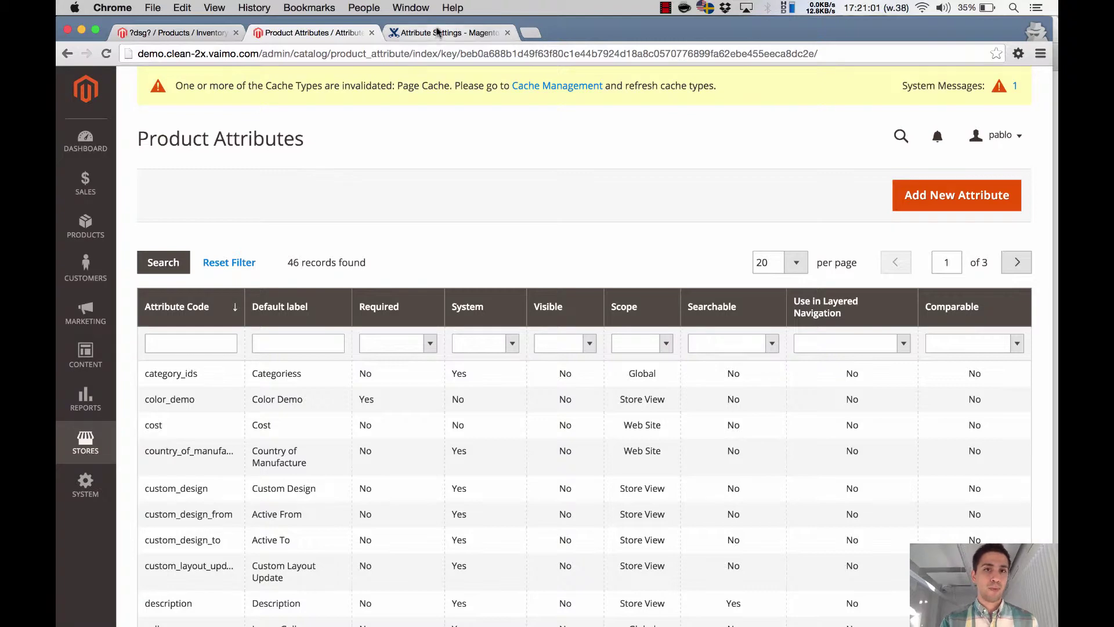
Step: Look through the user guide's Attributes, Attribute Settings and Product Templates pages, ending on Attribute Settings
click(434, 32)
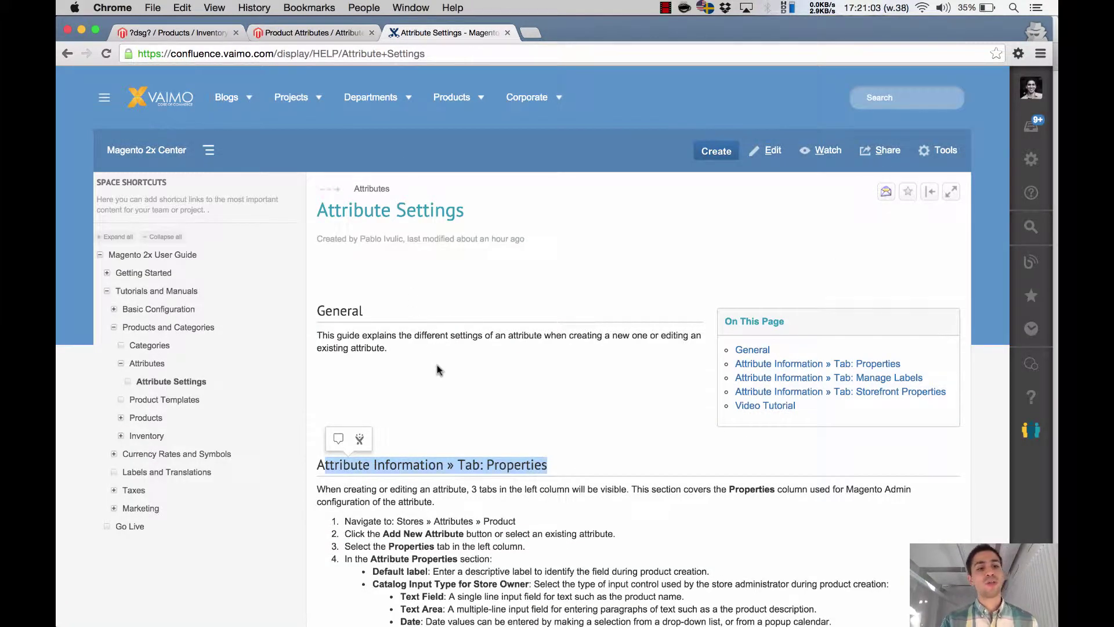
click(153, 368)
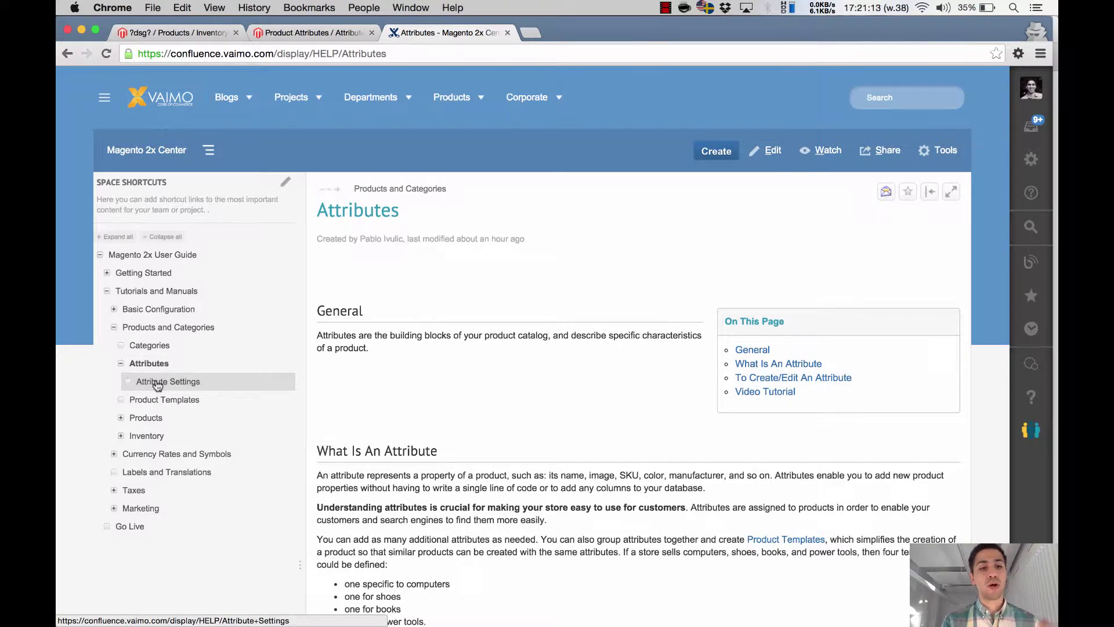
click(158, 386)
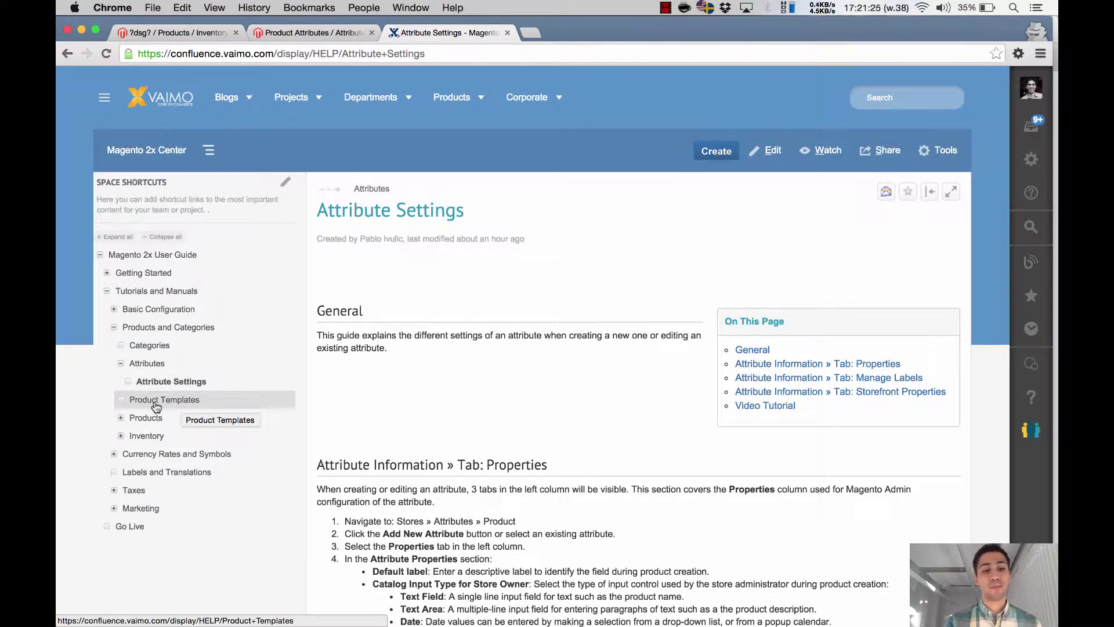
click(155, 403)
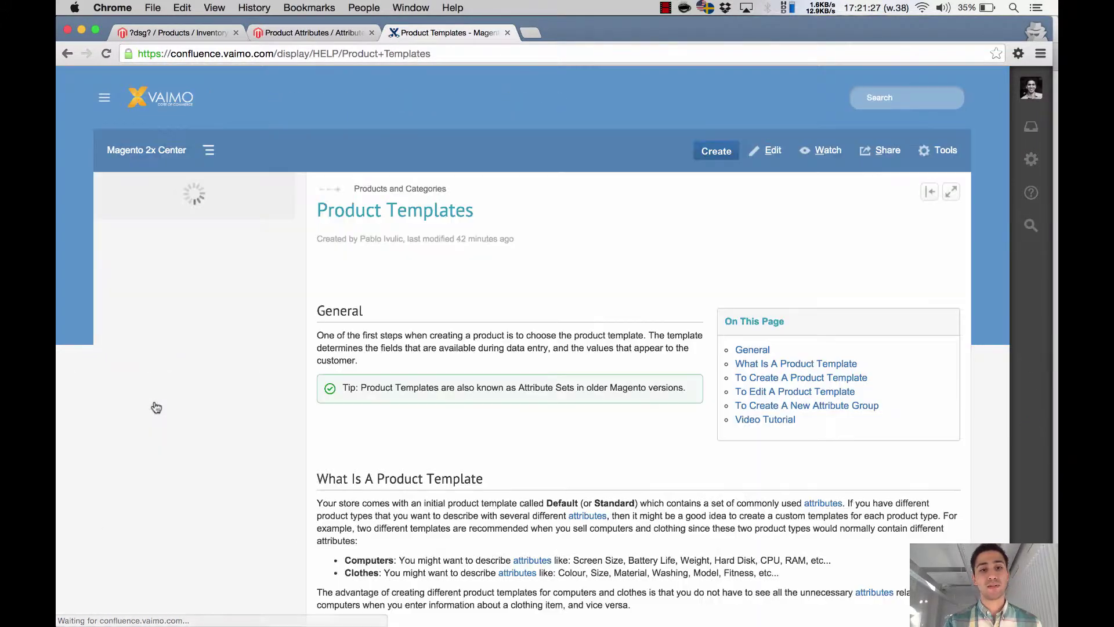
click(441, 350)
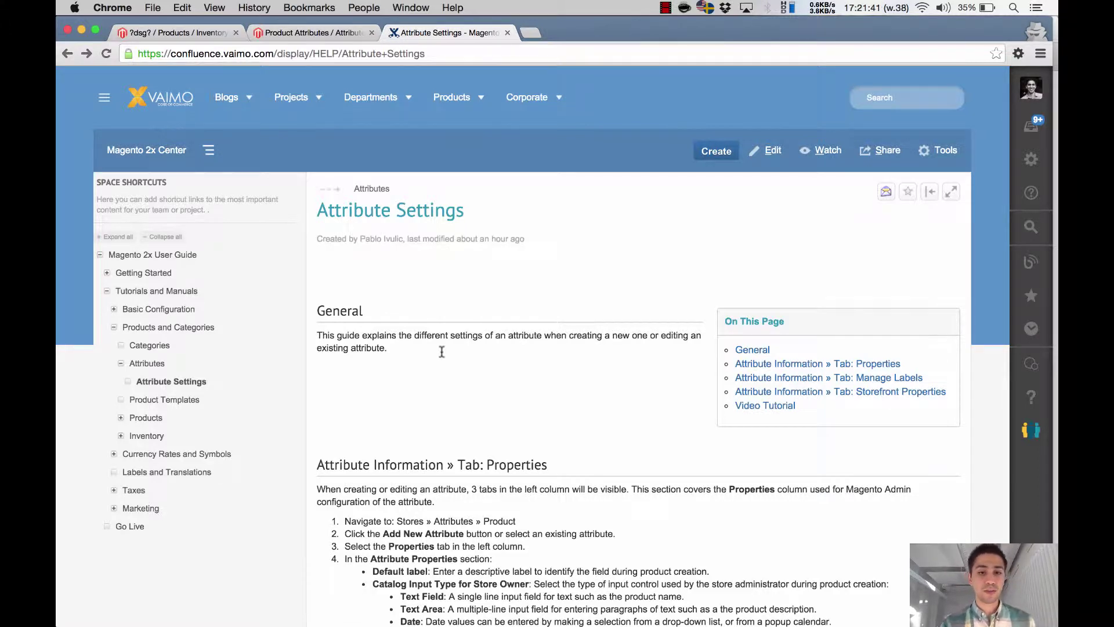
Step: Switch to the Magento admin, open the product attributes list from the store settings, and start a new product attribute
click(288, 31)
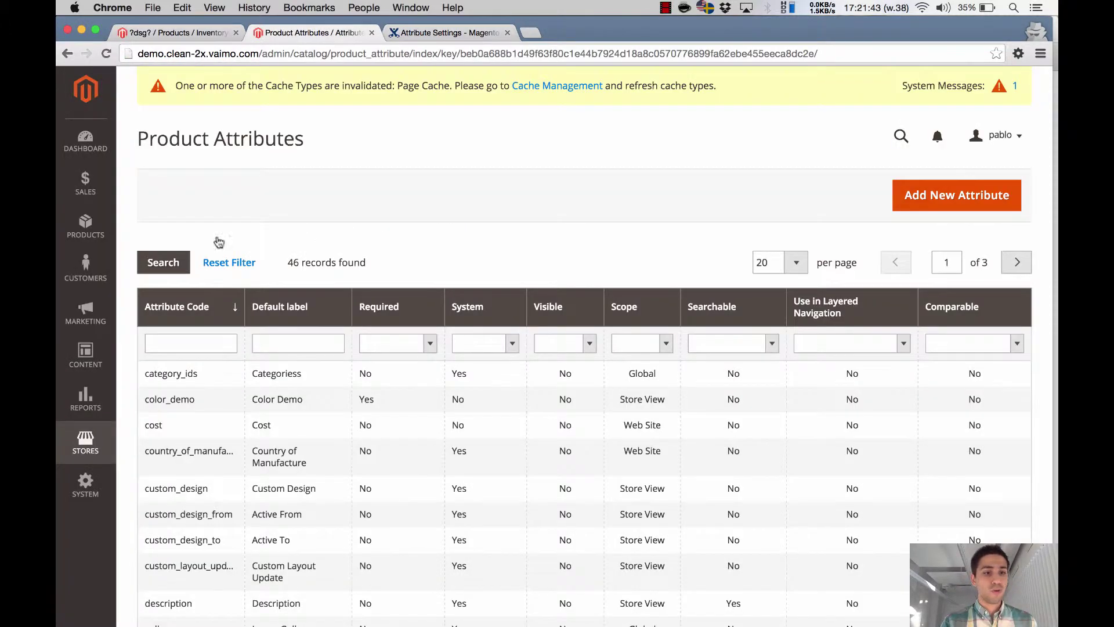
click(87, 442)
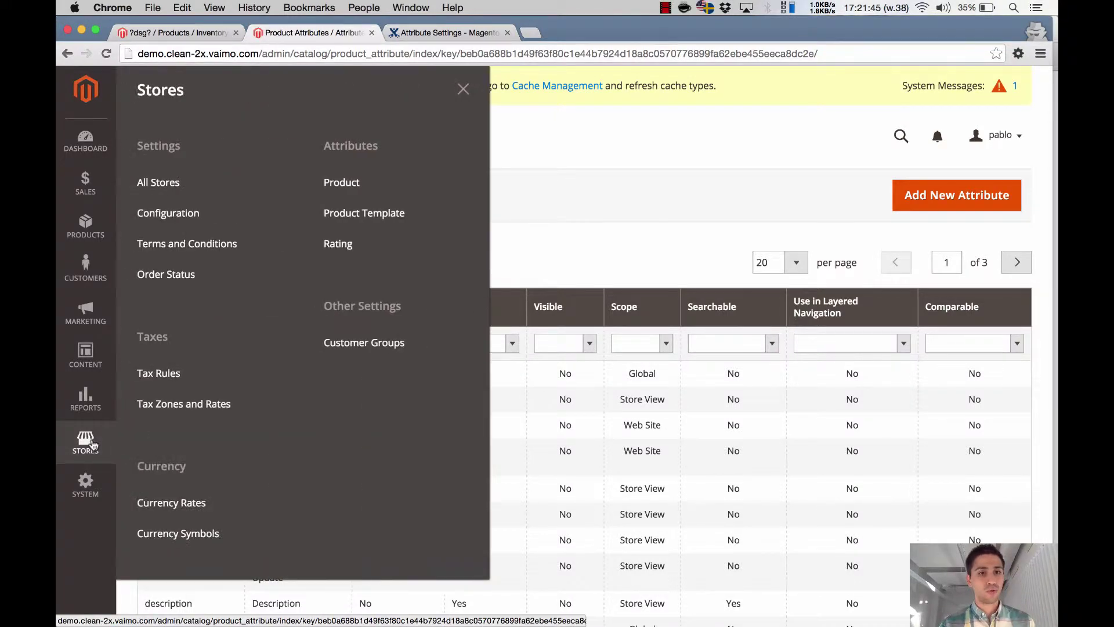
click(351, 181)
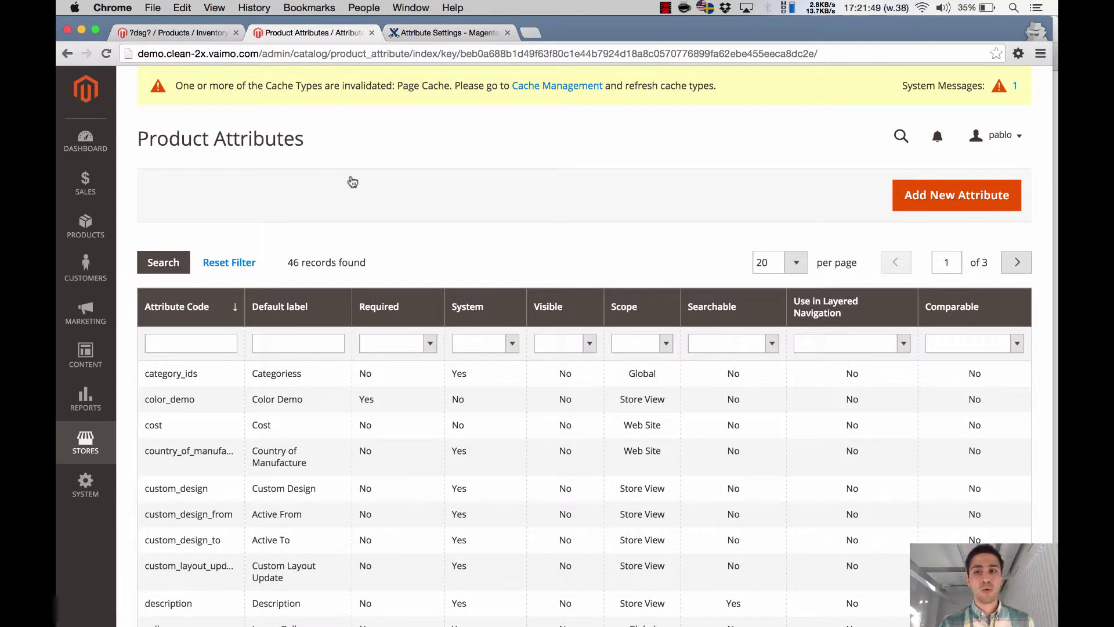
click(982, 200)
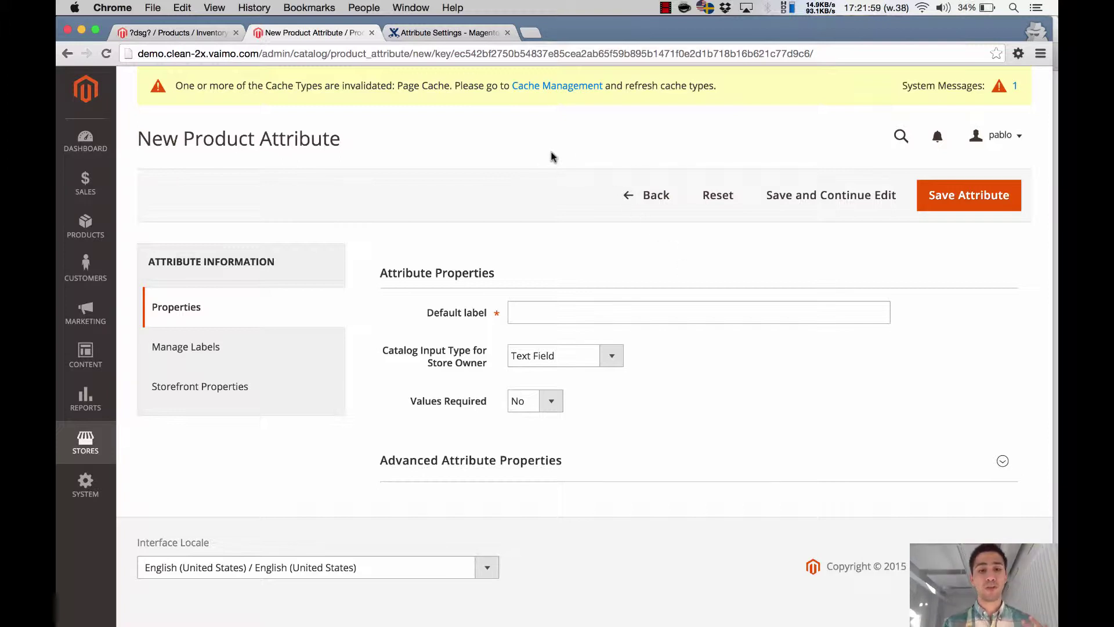
Step: Skim the Attribute Settings guide's sections on the Properties, Manage Labels and Storefront Properties tabs
click(444, 32)
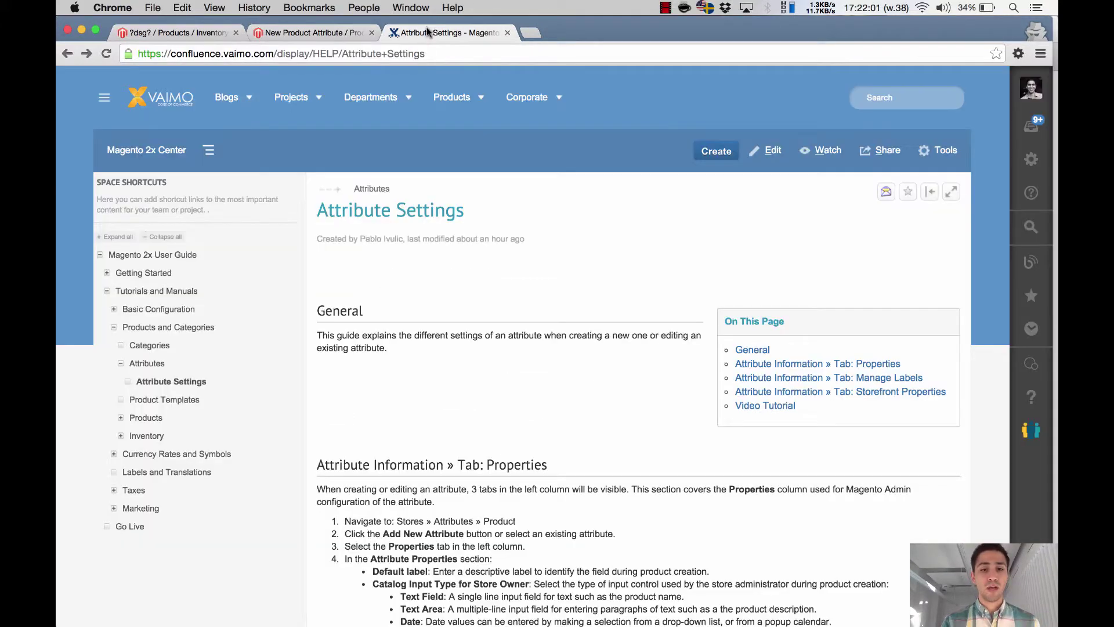
scroll(455, 427, down, 10)
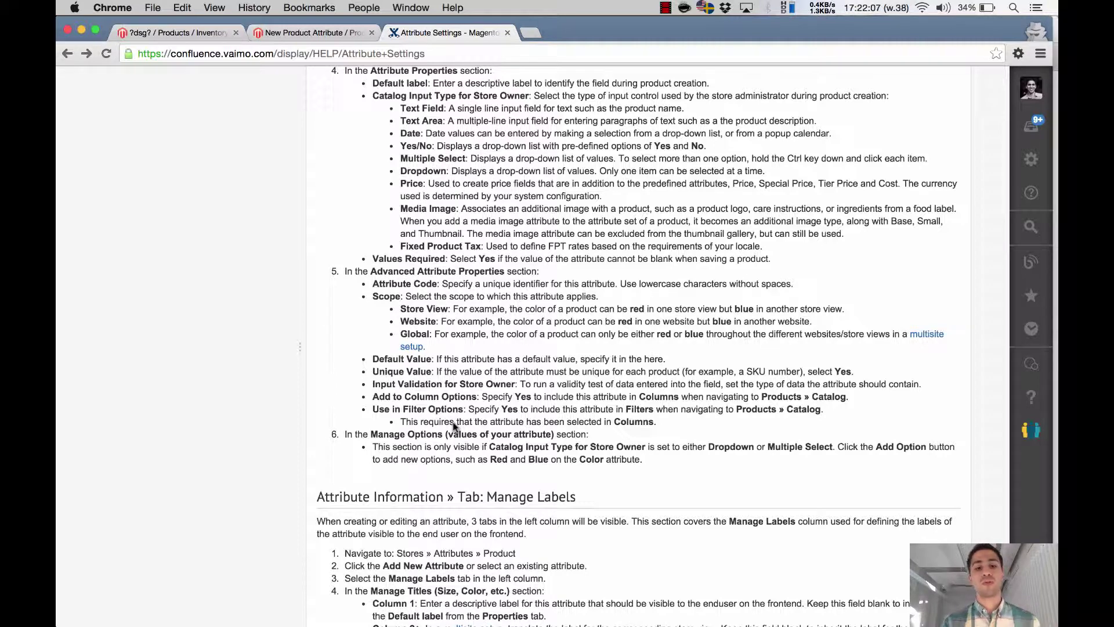
scroll(454, 428, down, 1)
scroll(377, 437, down, 4)
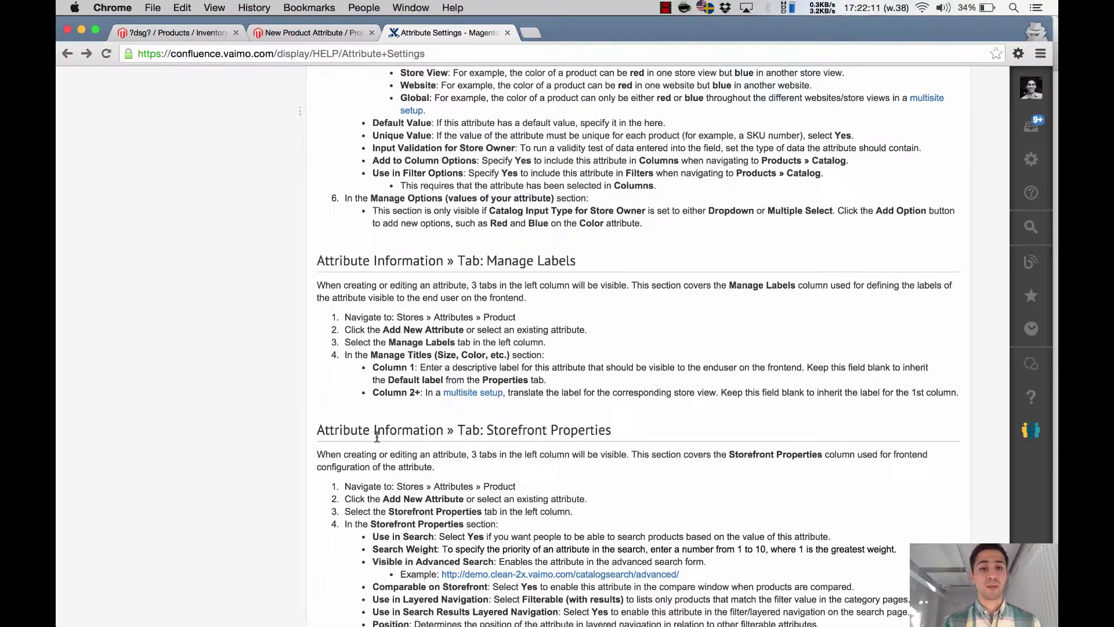
scroll(377, 436, up, 15)
scroll(377, 437, down, 2)
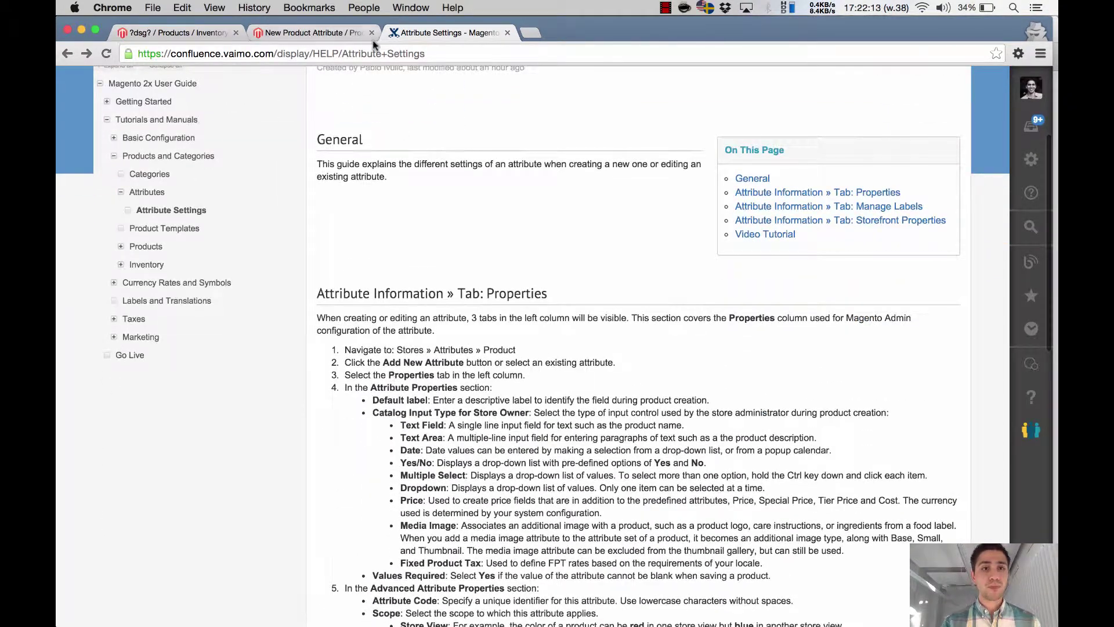
Step: Compare the guide's Properties and Manage Labels headings with the matching sections of the new attribute form
click(337, 35)
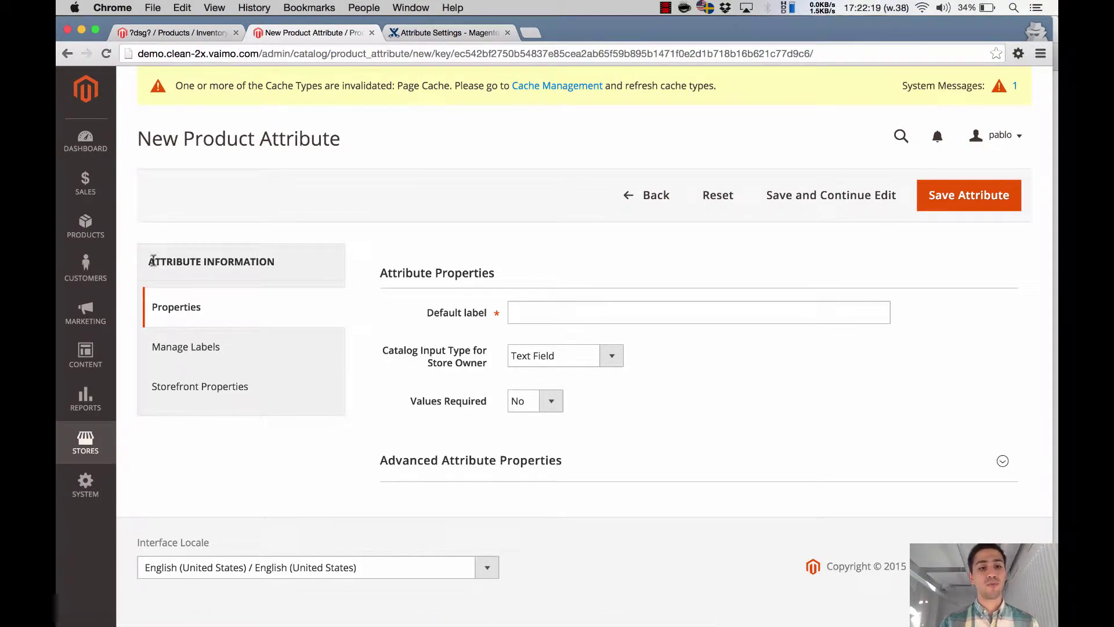
click(428, 36)
drag(316, 294, 547, 294)
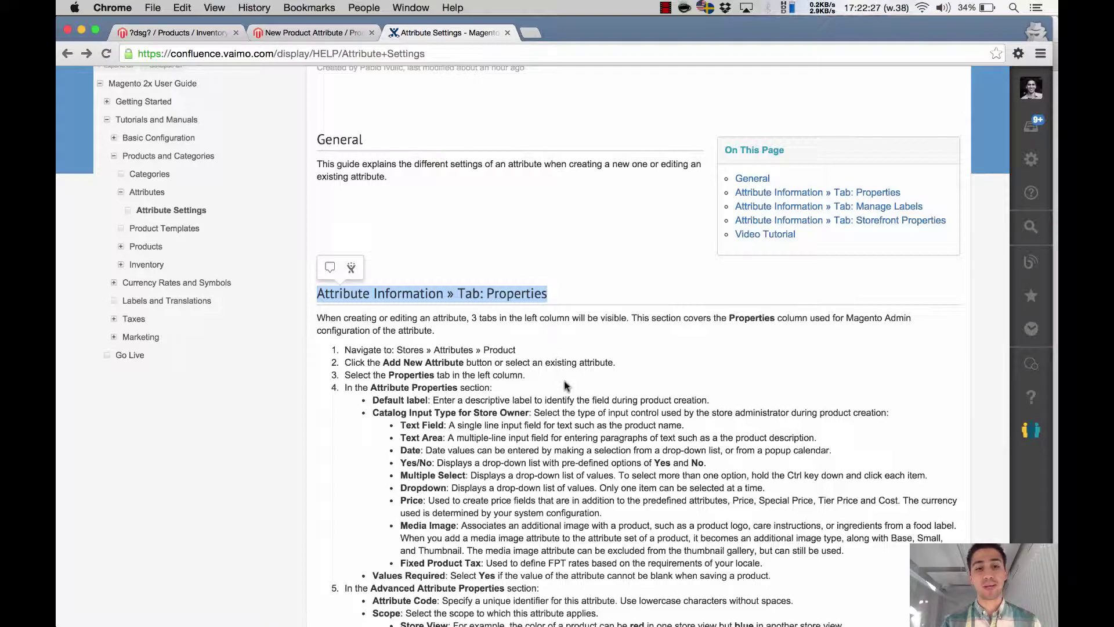
scroll(564, 380, up, 3)
scroll(564, 380, down, 12)
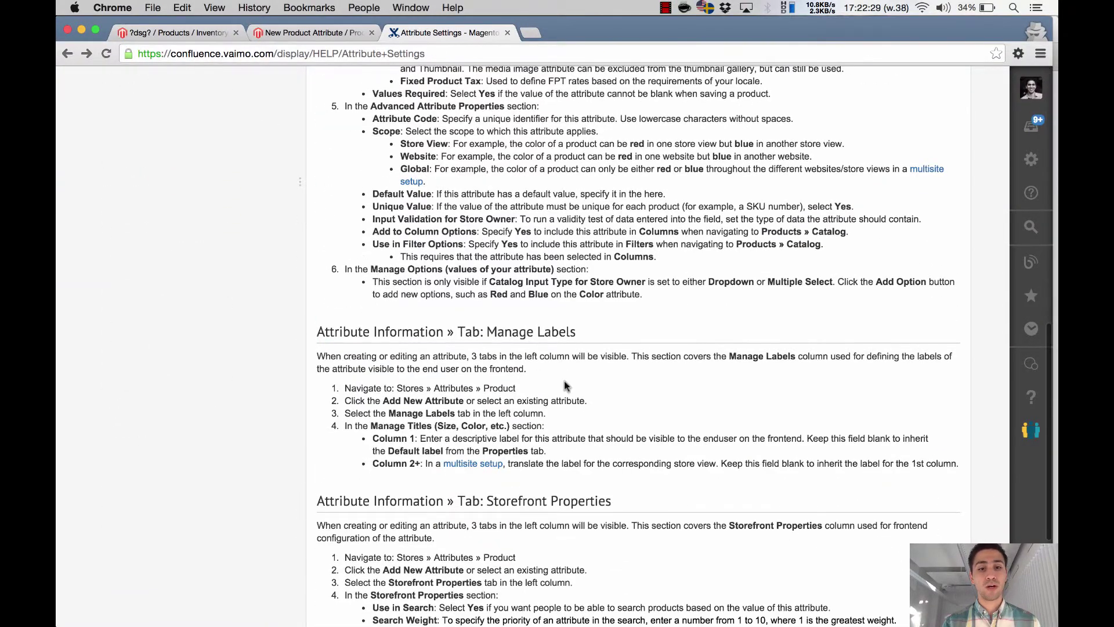
drag(457, 273, 592, 274)
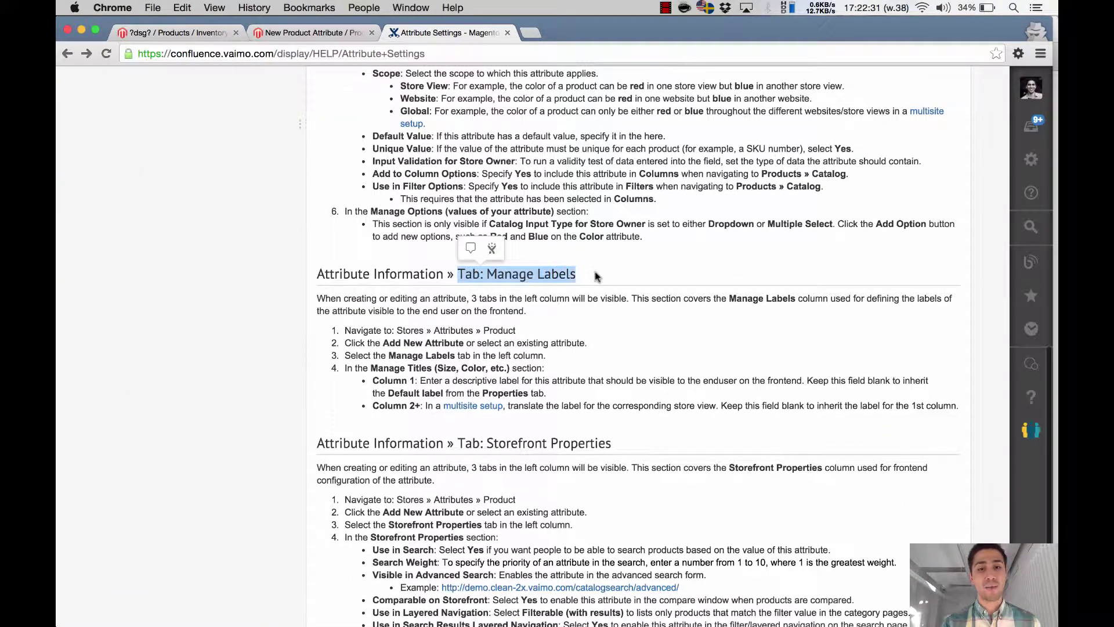
click(302, 32)
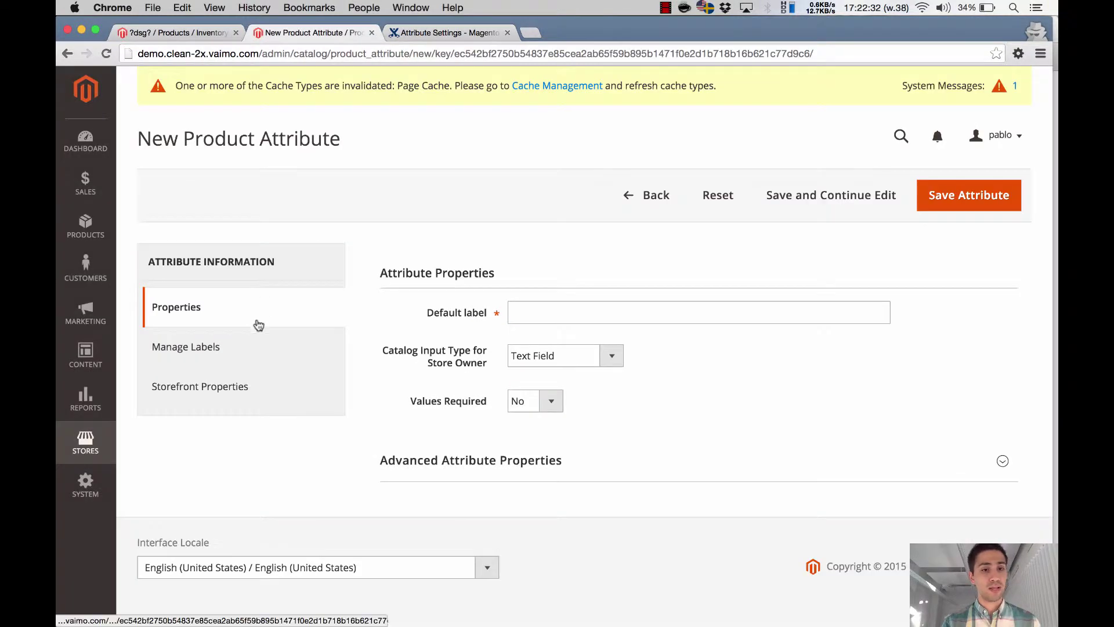
click(177, 356)
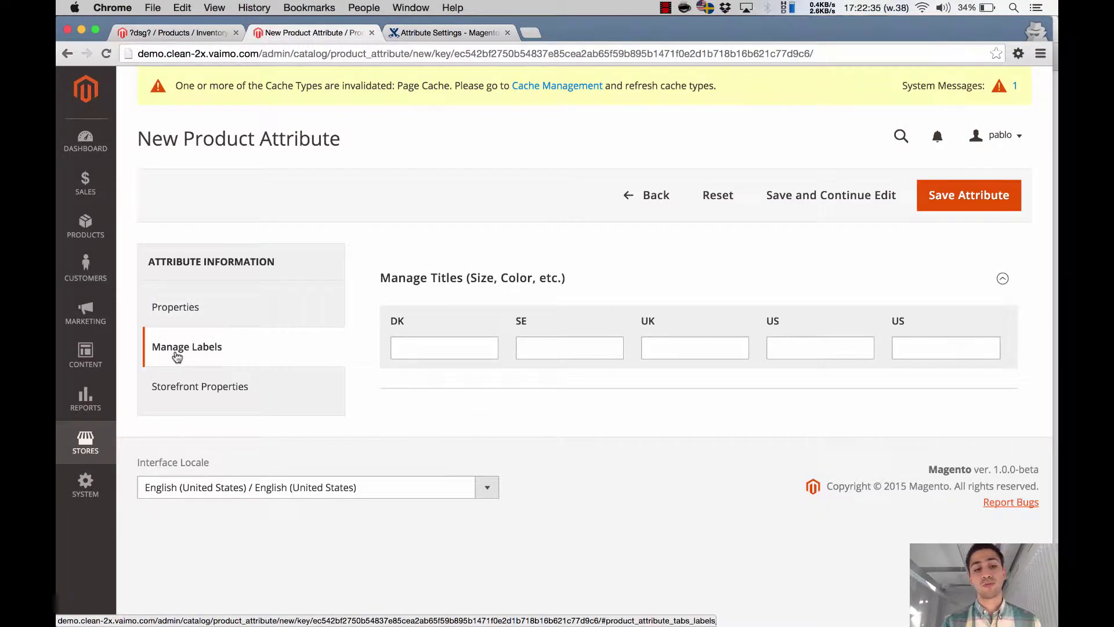
Step: Return to the new attribute's properties and set its default label to "Color"
click(196, 322)
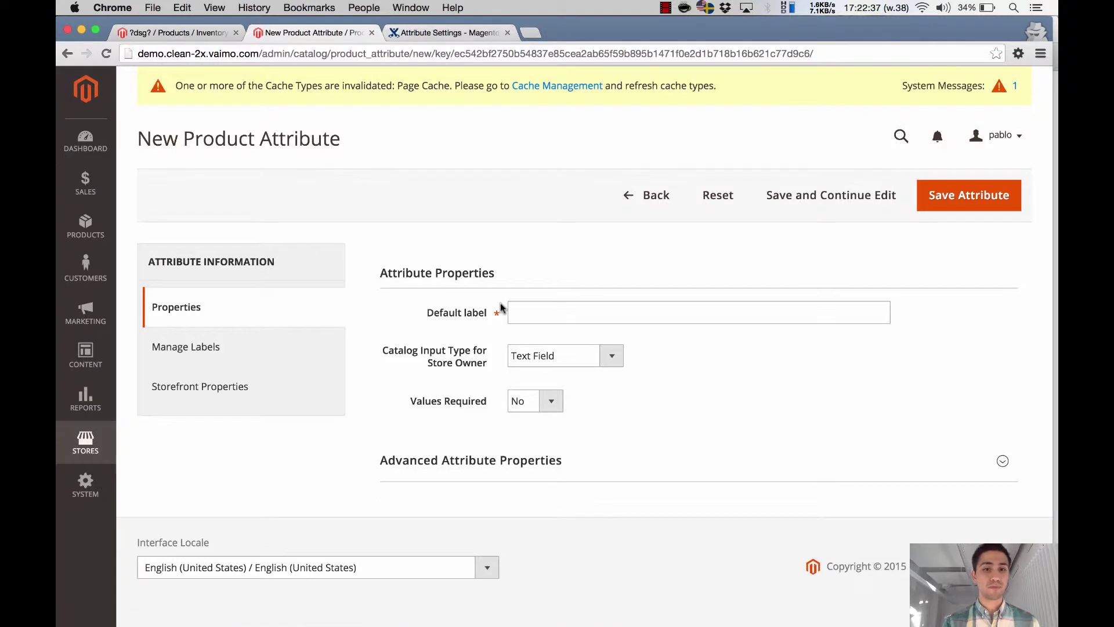
click(539, 312)
text(Color)
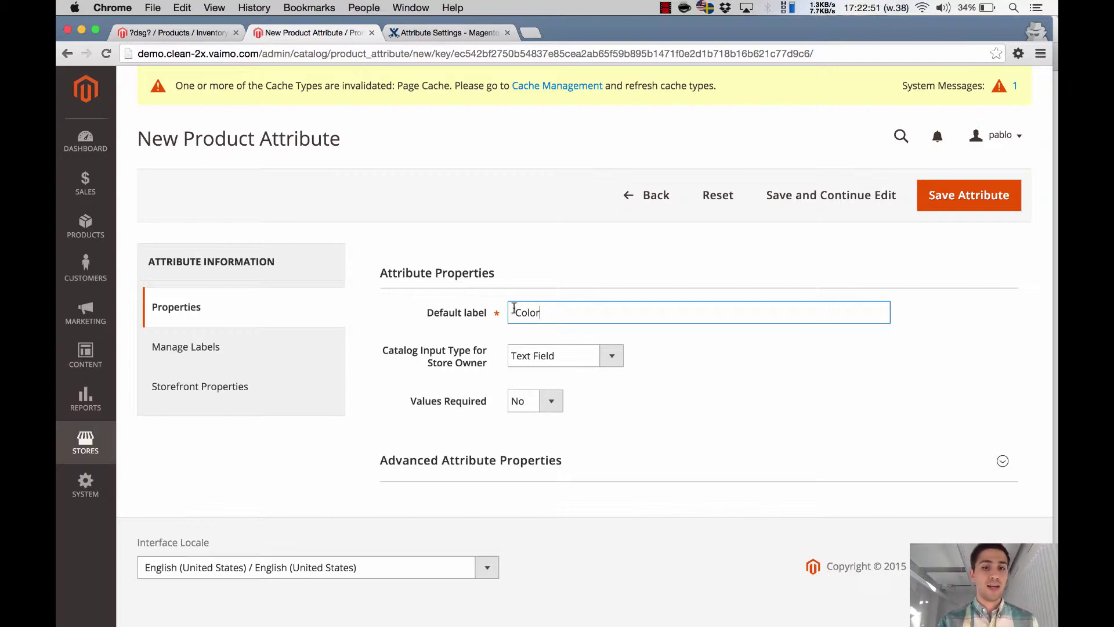
Step: Examine the Catalog Input Type for Store Owner options and the demo attribute fields on the product's edit page
drag(385, 350, 493, 362)
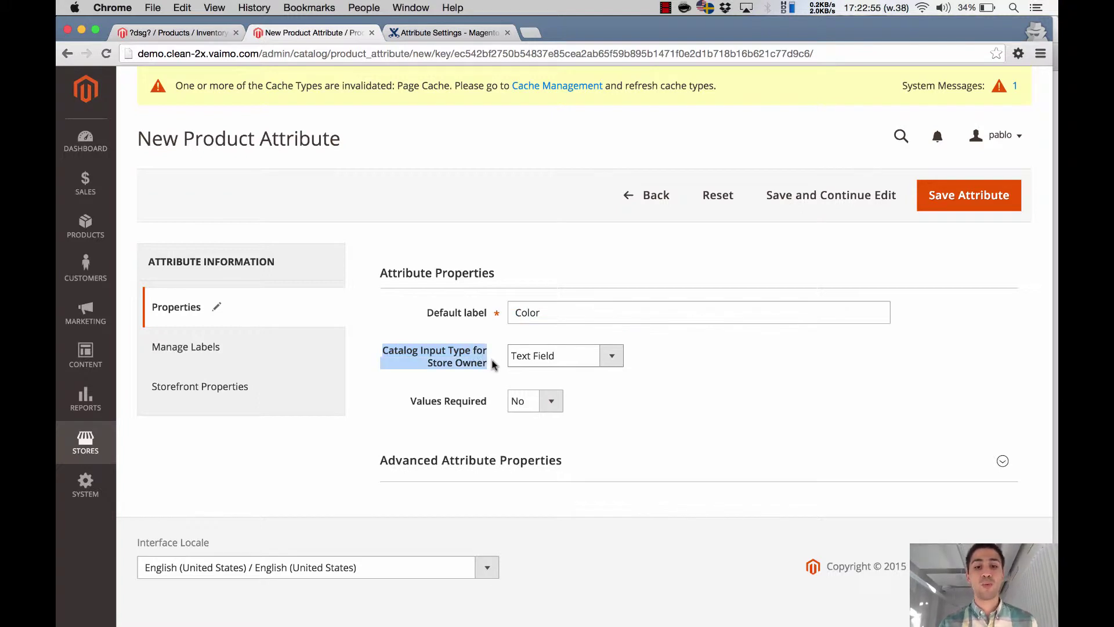
click(611, 357)
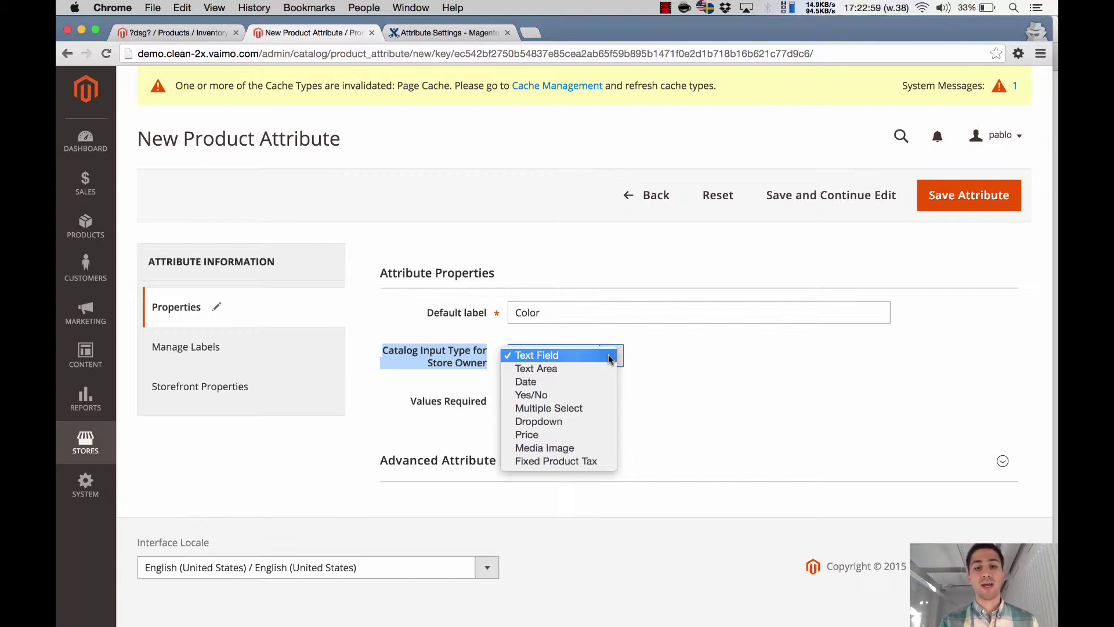
click(677, 374)
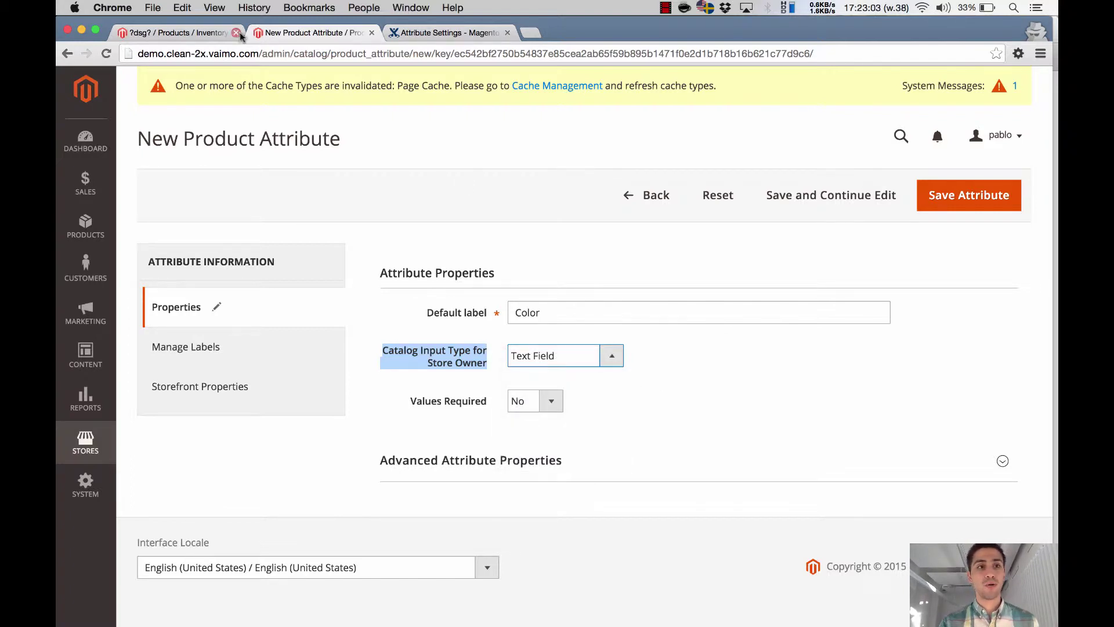
click(194, 32)
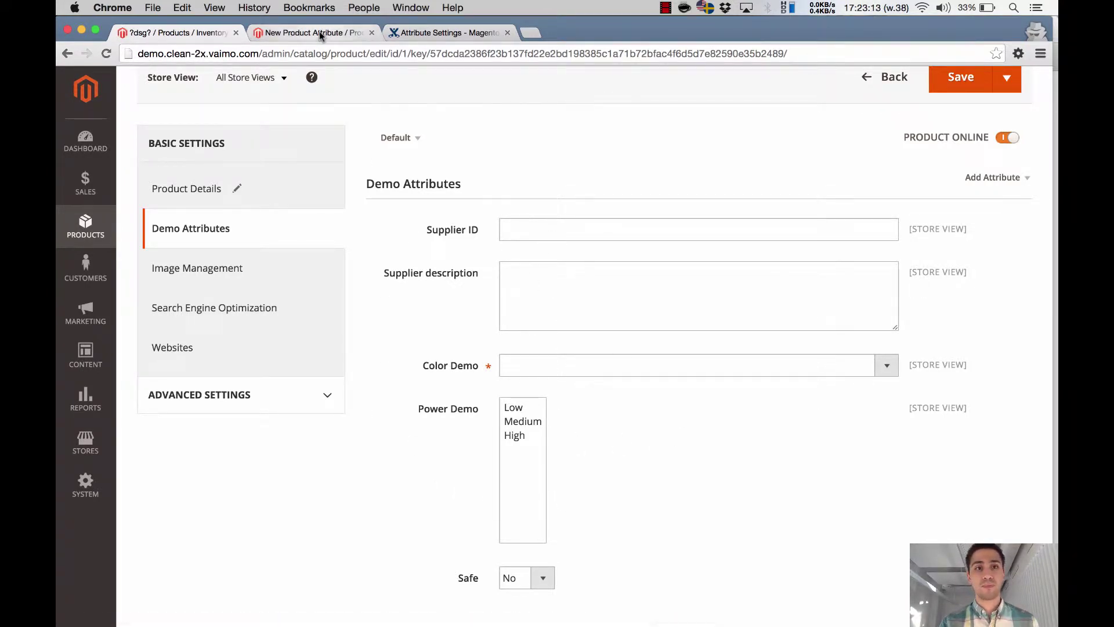
click(337, 32)
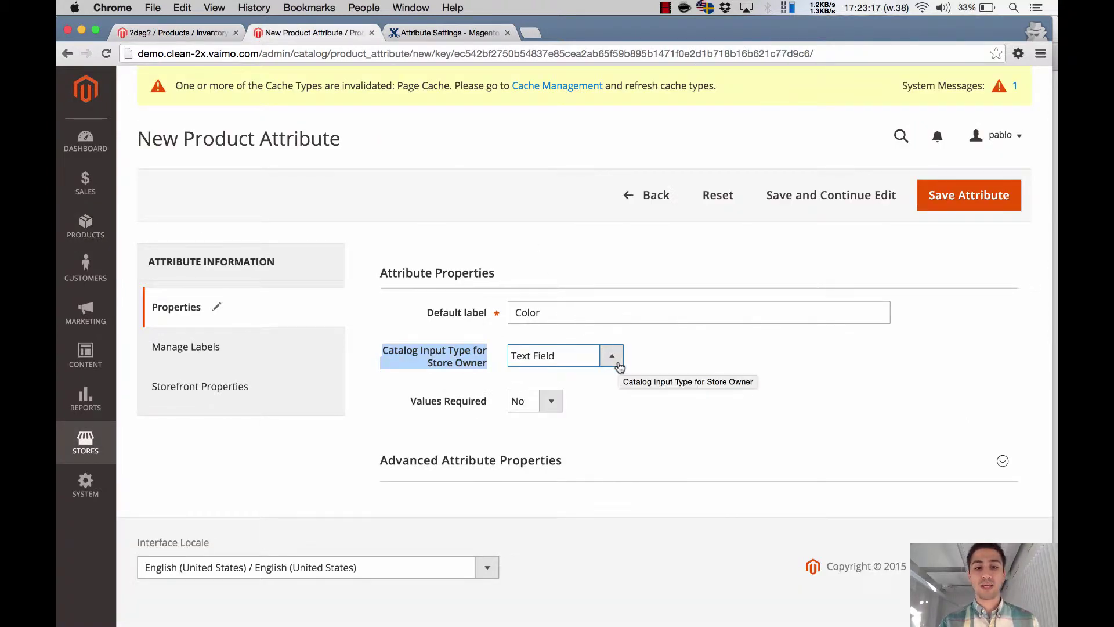
Step: Fill in the product's Supplier ID demo attribute with "Text row goes for example"
click(197, 32)
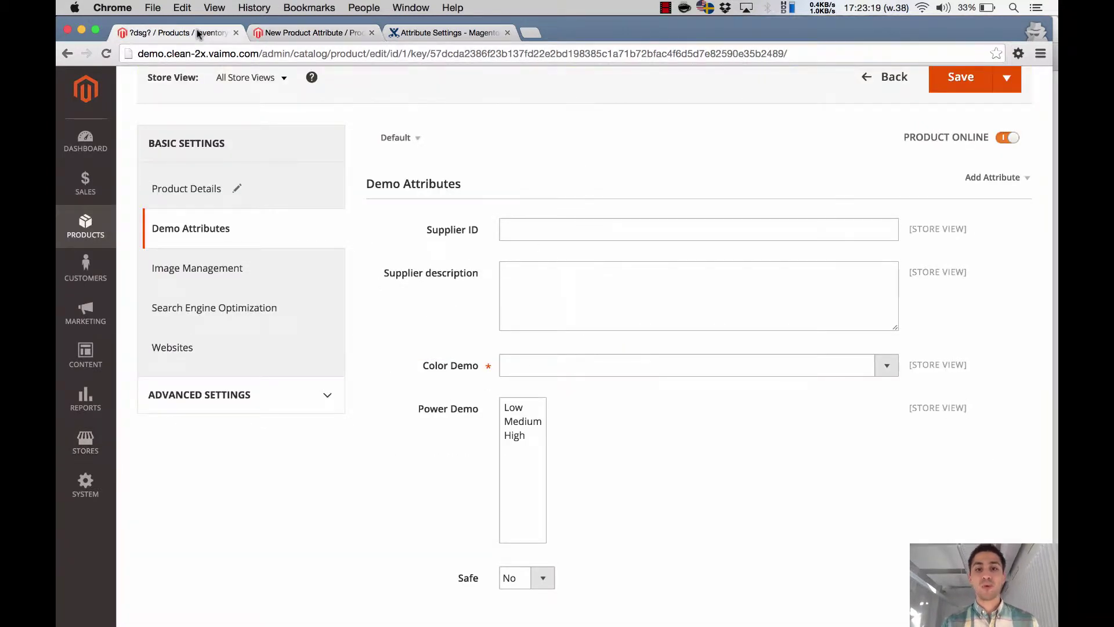
click(553, 226)
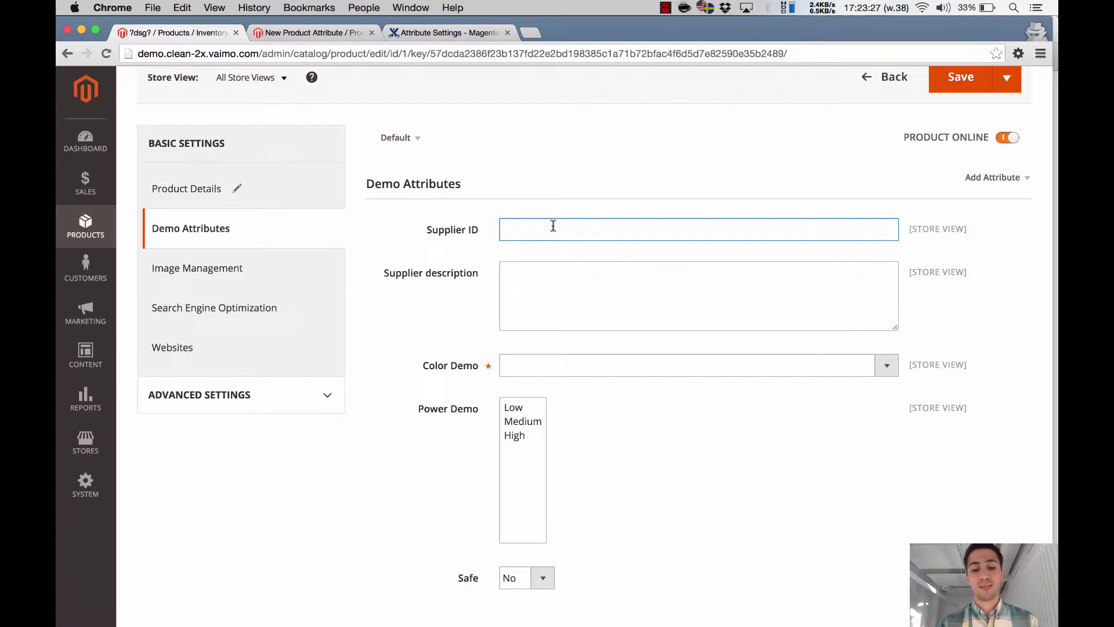
text(Te)
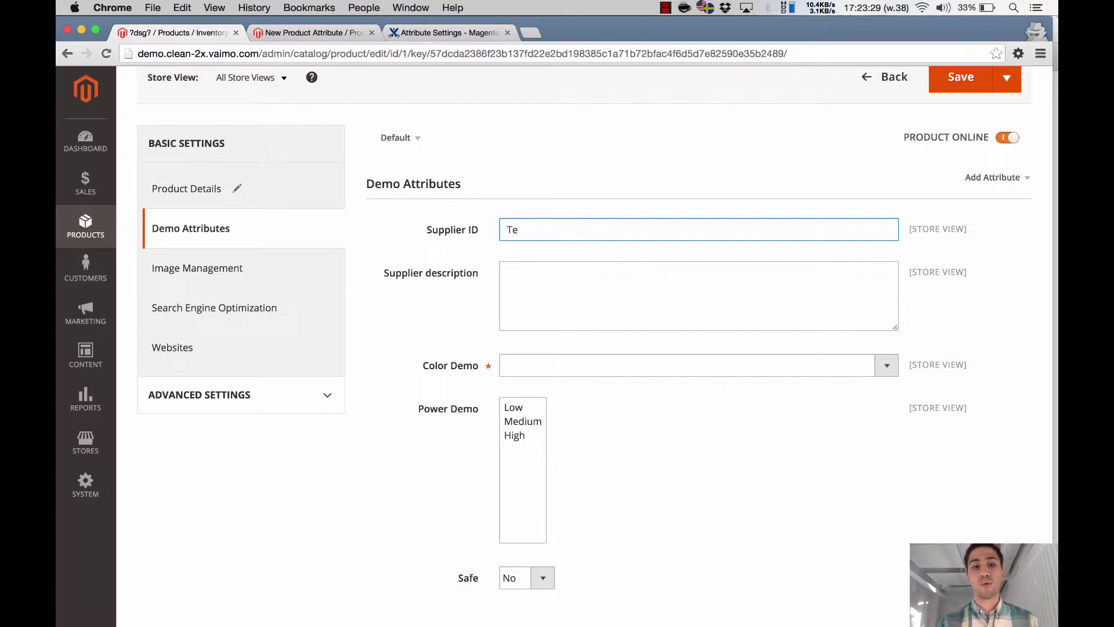
text(xt )
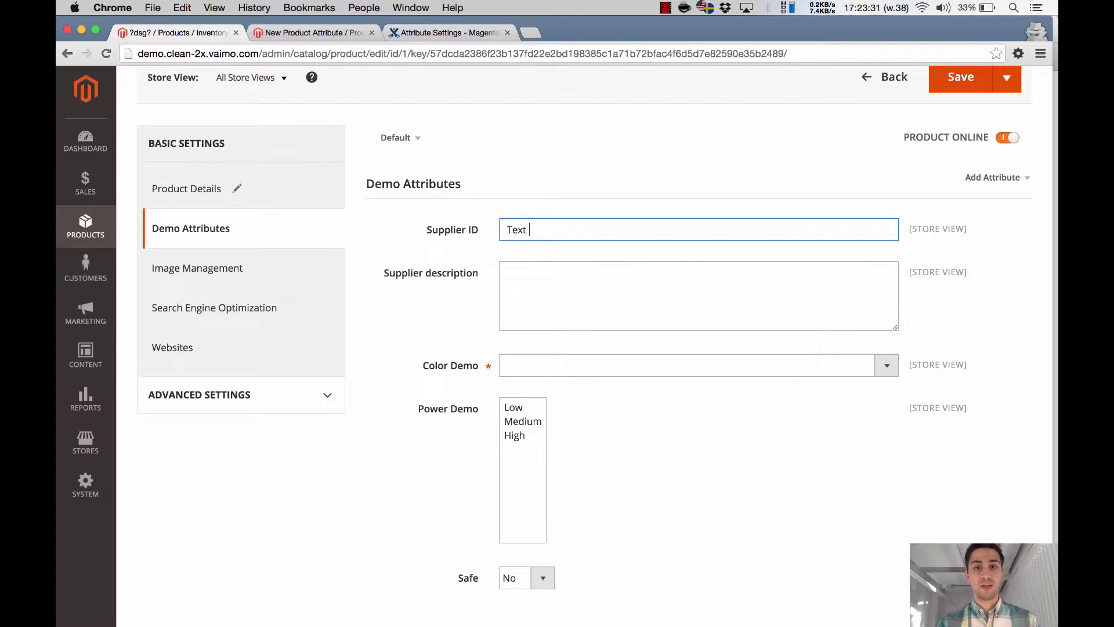
text(row goes for example)
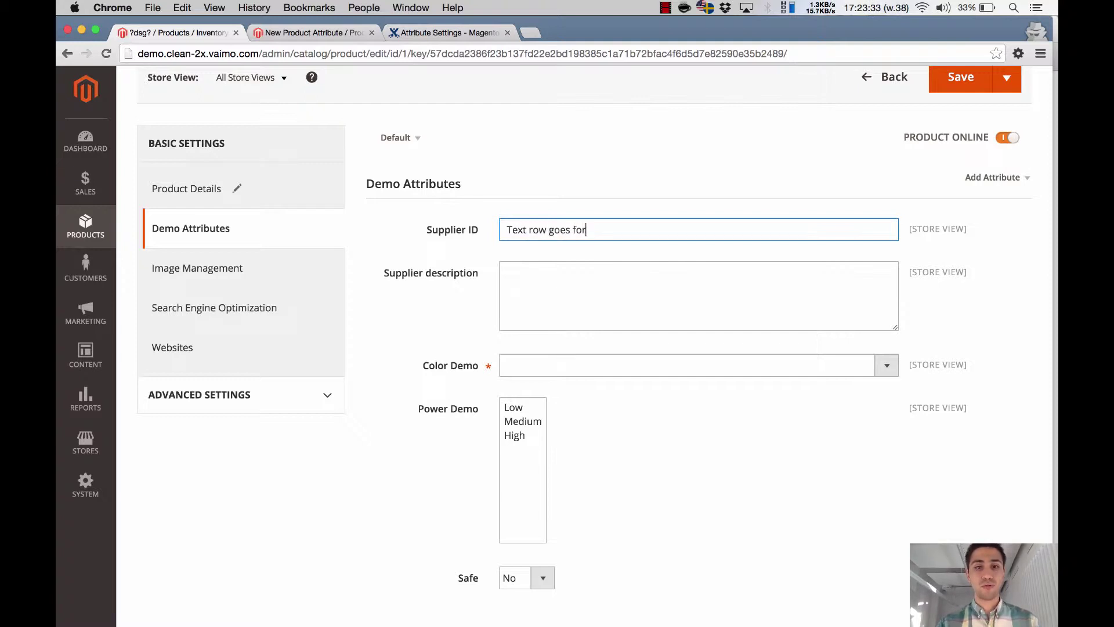
Step: Set the new Color attribute's Catalog Input Type for Store Owner to Text Area
click(322, 29)
click(617, 358)
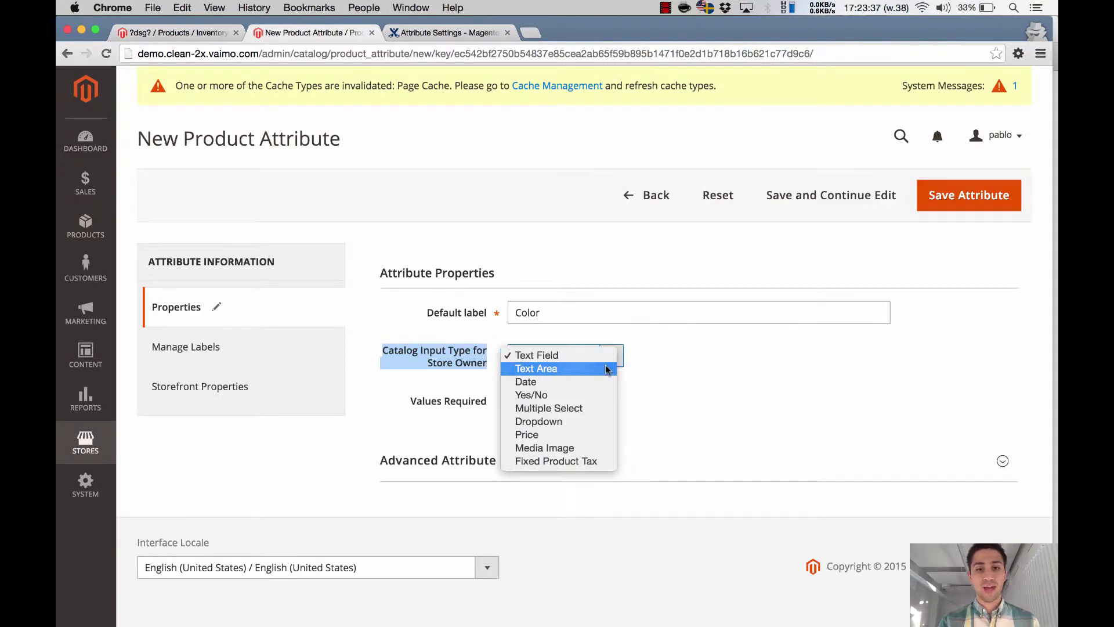
click(606, 369)
Step: Examine the Supplier description text area and the Color Demo dropdown choices on the product's edit page
click(196, 34)
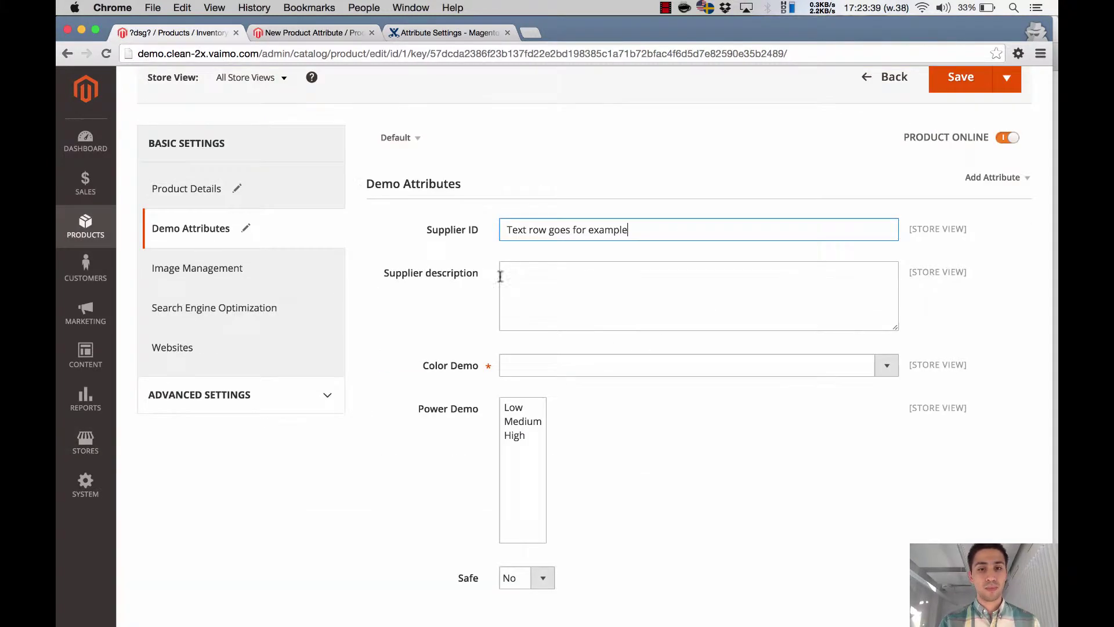
click(557, 300)
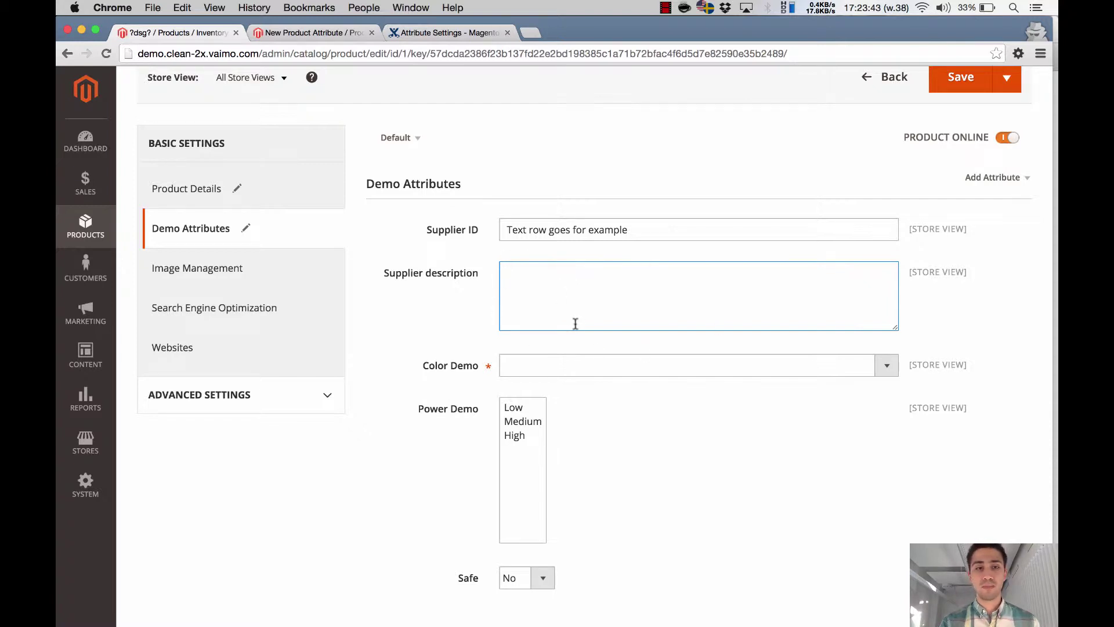
click(597, 365)
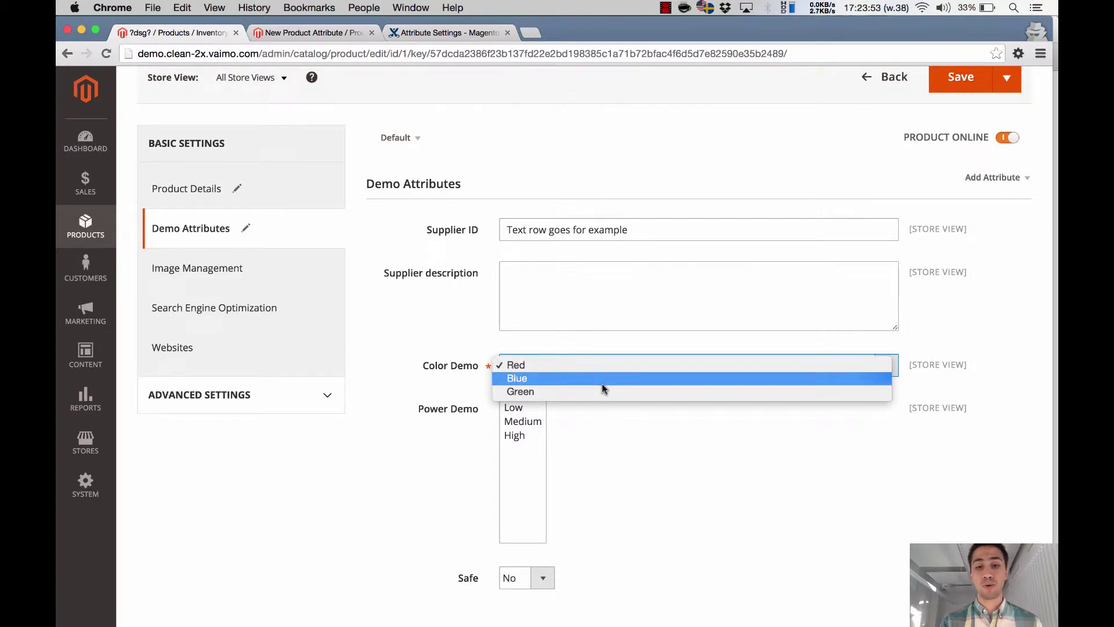
click(580, 323)
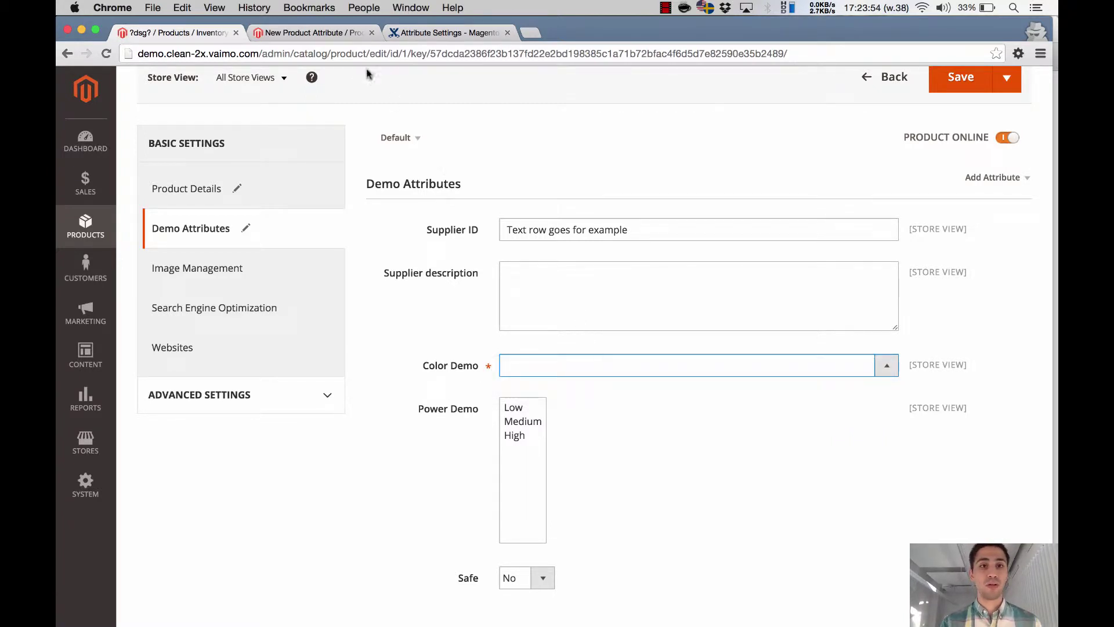
Step: Try Dropdown and Multiple Select as the new Color attribute's Catalog Input Type for Store Owner
click(314, 33)
click(619, 351)
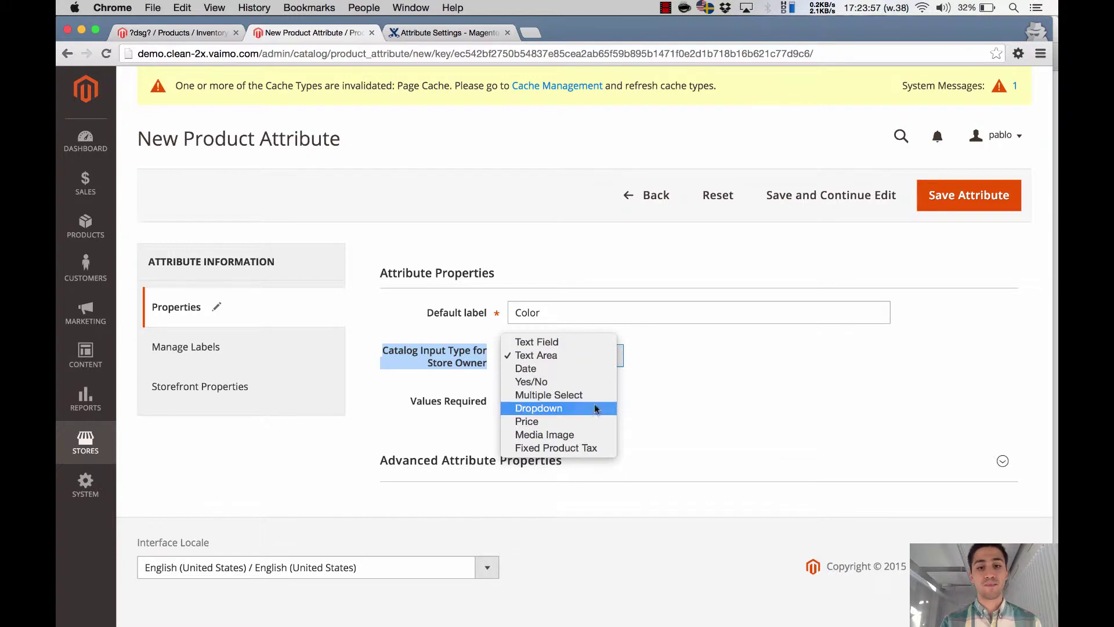
click(593, 410)
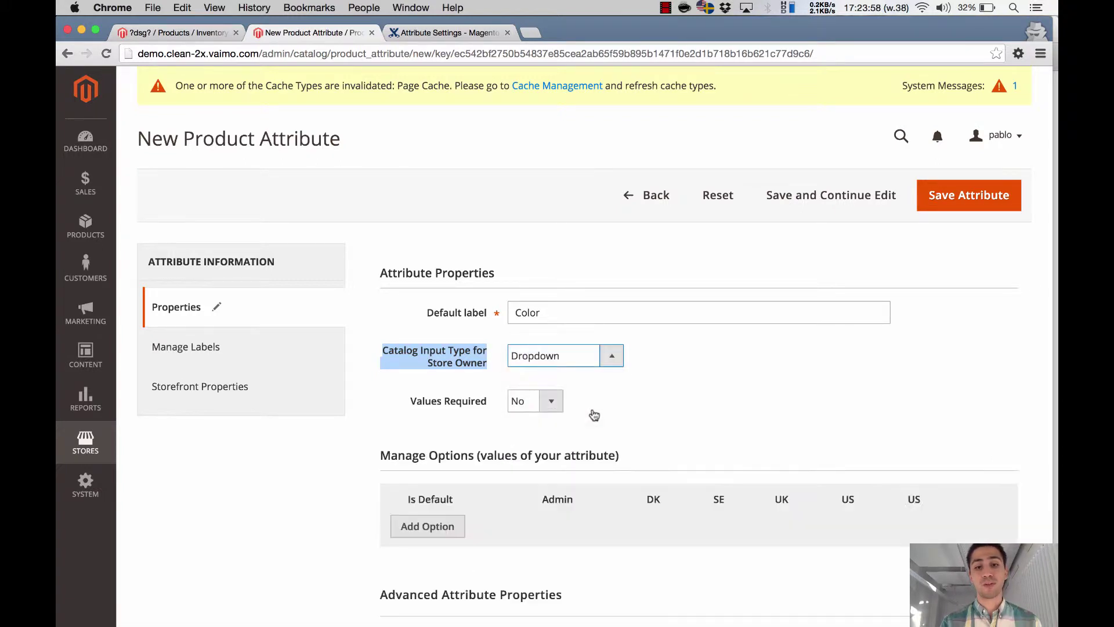
click(615, 361)
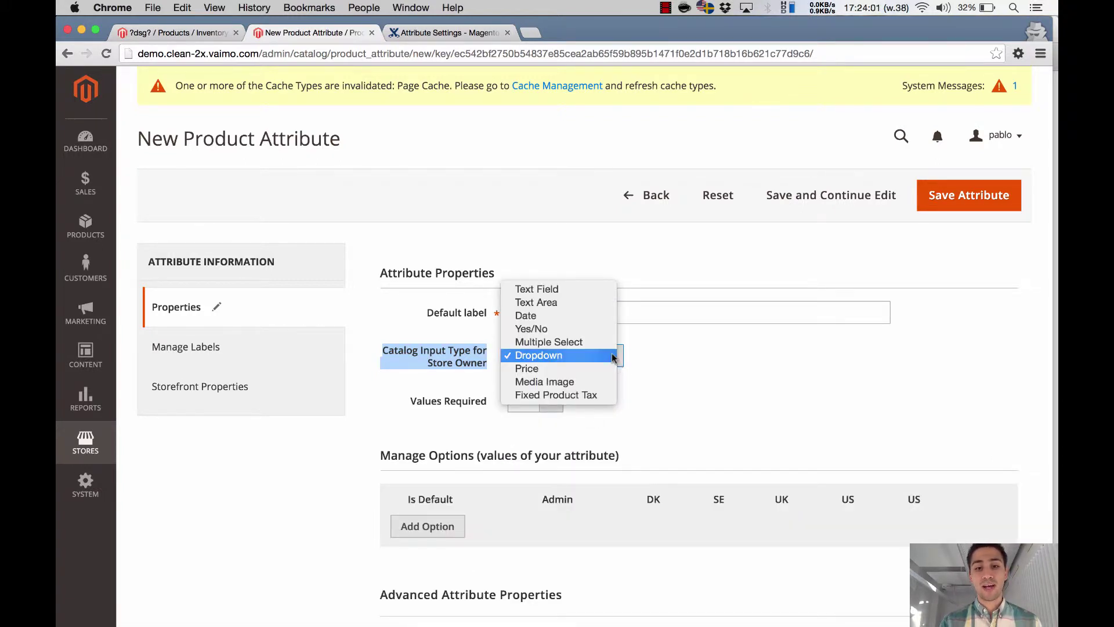
click(610, 346)
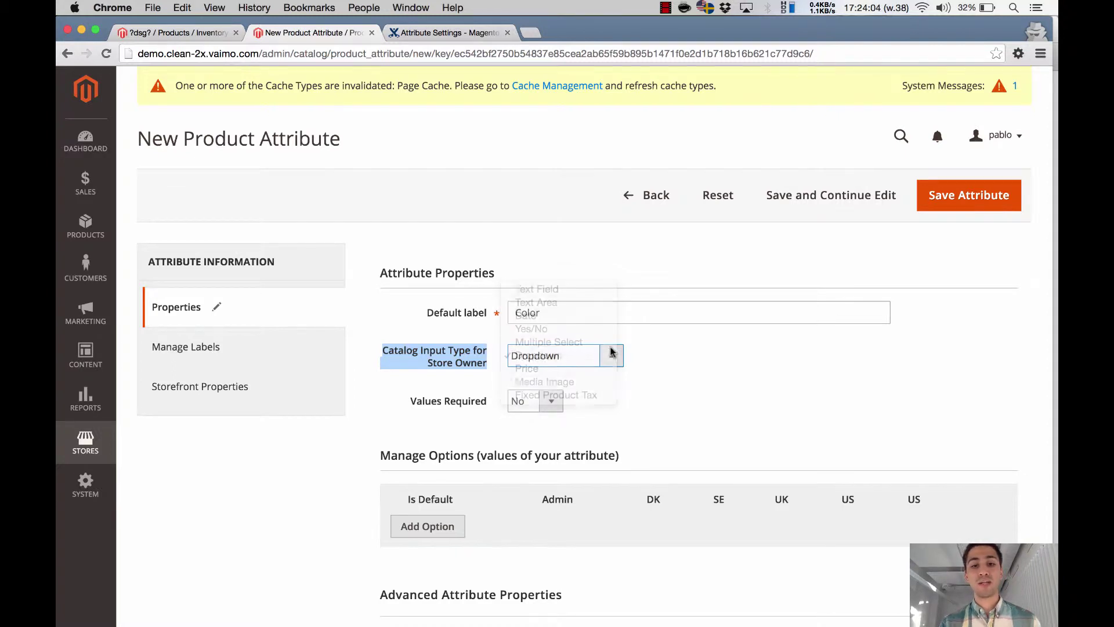
Step: Select Low, Medium and High together for the product's Power Demo attribute
click(178, 33)
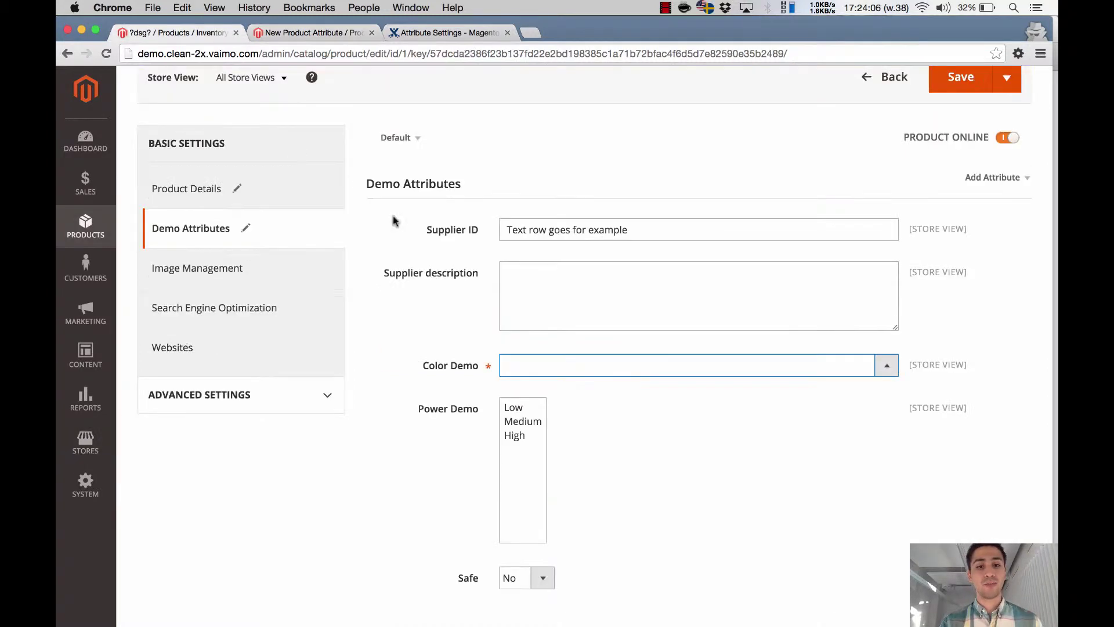
click(525, 421)
super+click(521, 413)
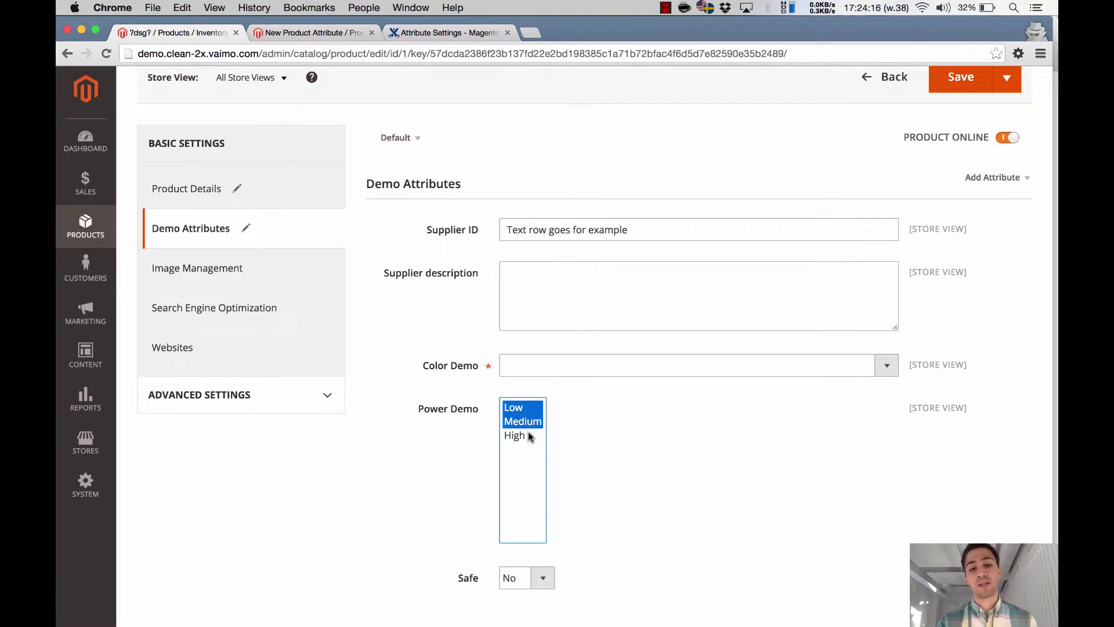
super+click(530, 436)
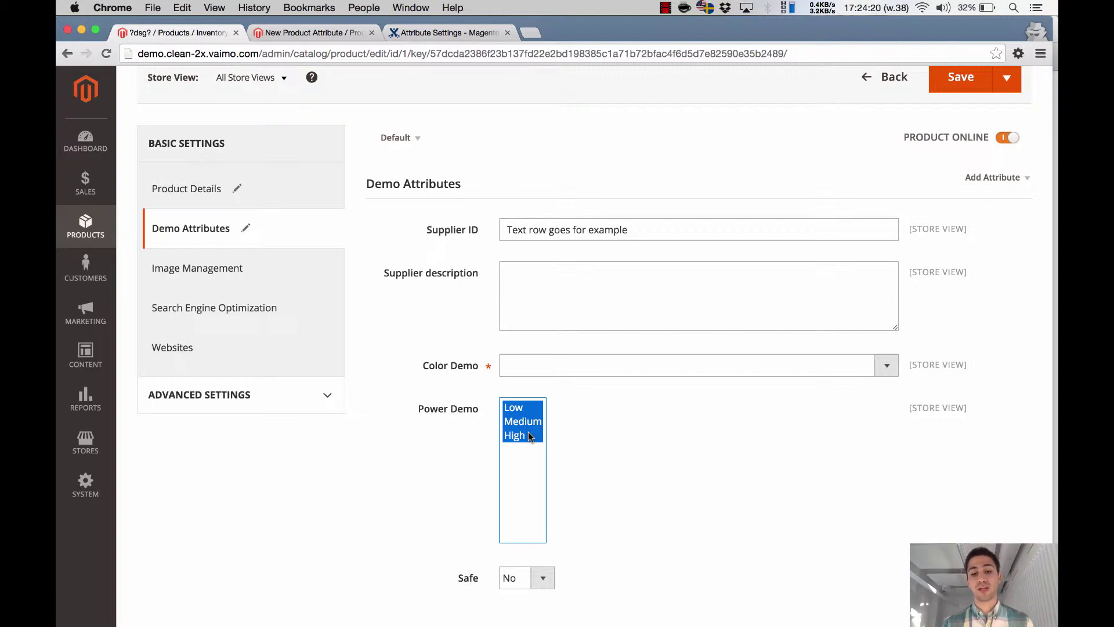
Step: Set the new Color attribute's Catalog Input Type for Store Owner to Yes/No
click(293, 53)
click(291, 33)
click(615, 360)
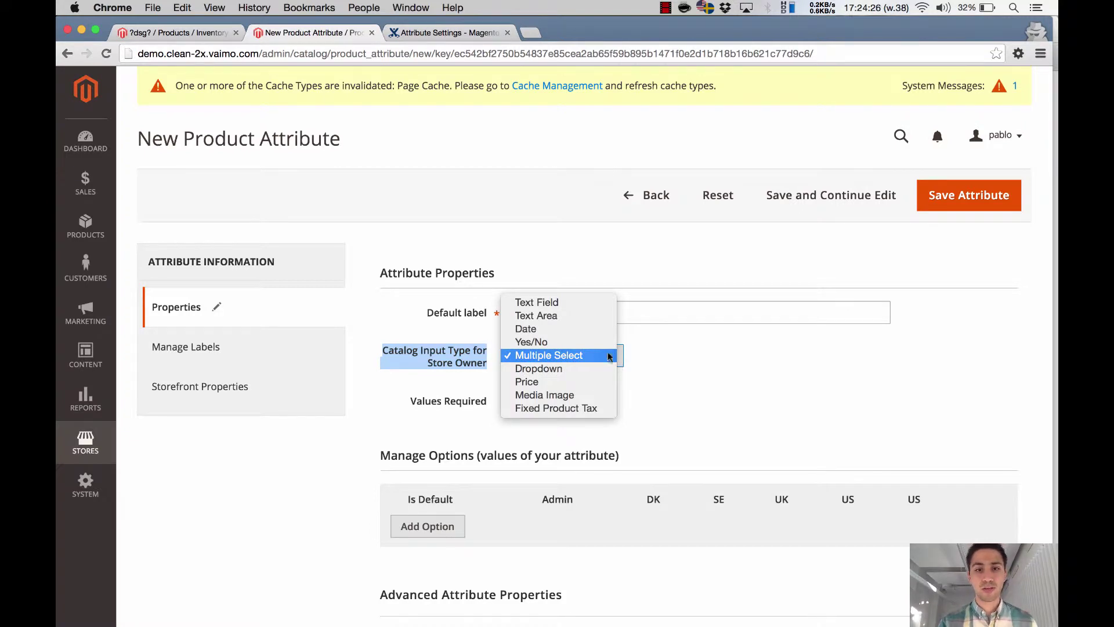
click(599, 344)
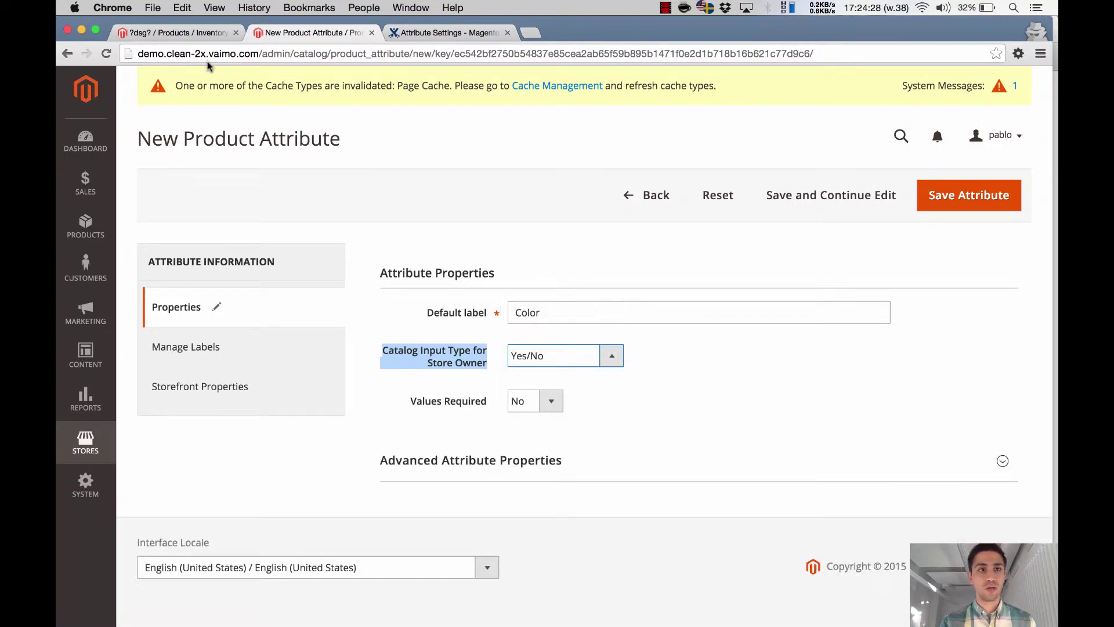
Step: Examine the choices of the product's Safe attribute without changing its value
key(super+1)
scroll(563, 384, down, 5)
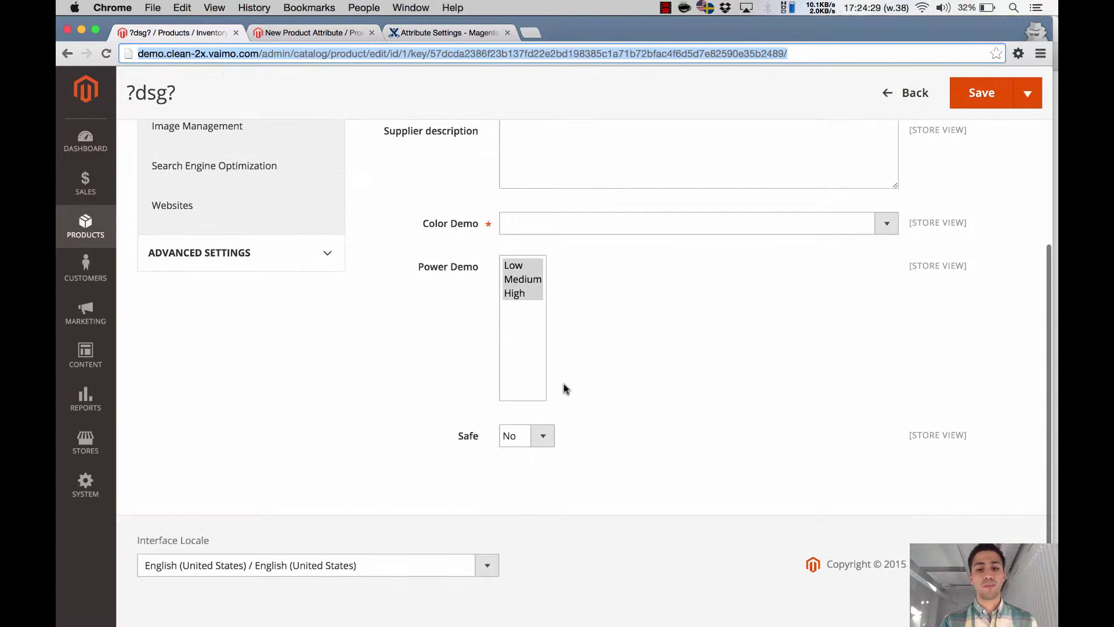
click(542, 434)
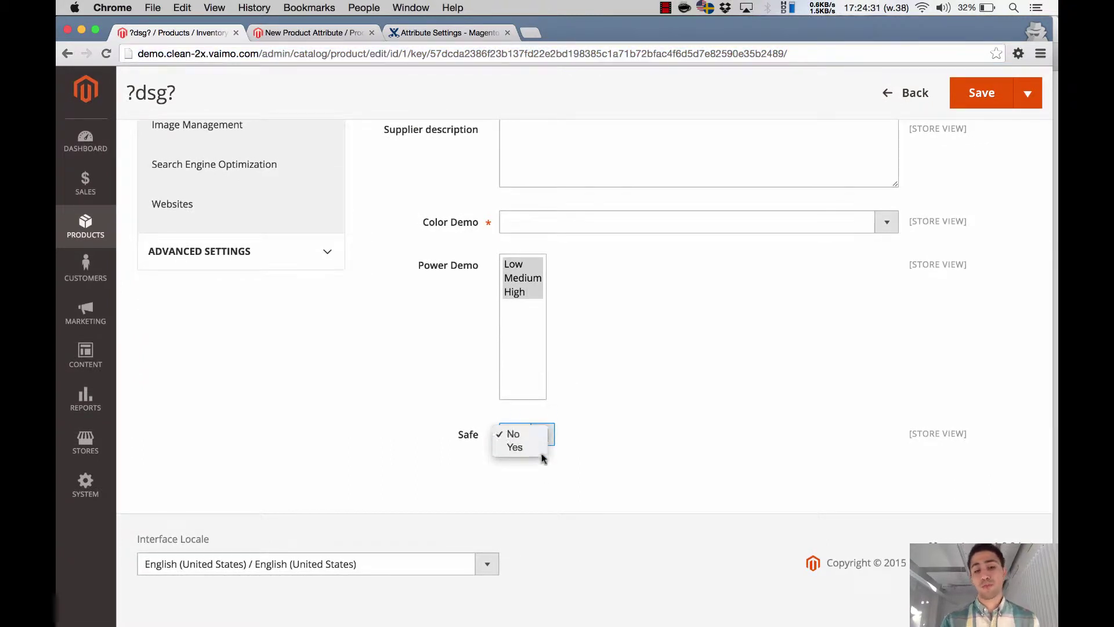
click(566, 437)
scroll(566, 437, up, 5)
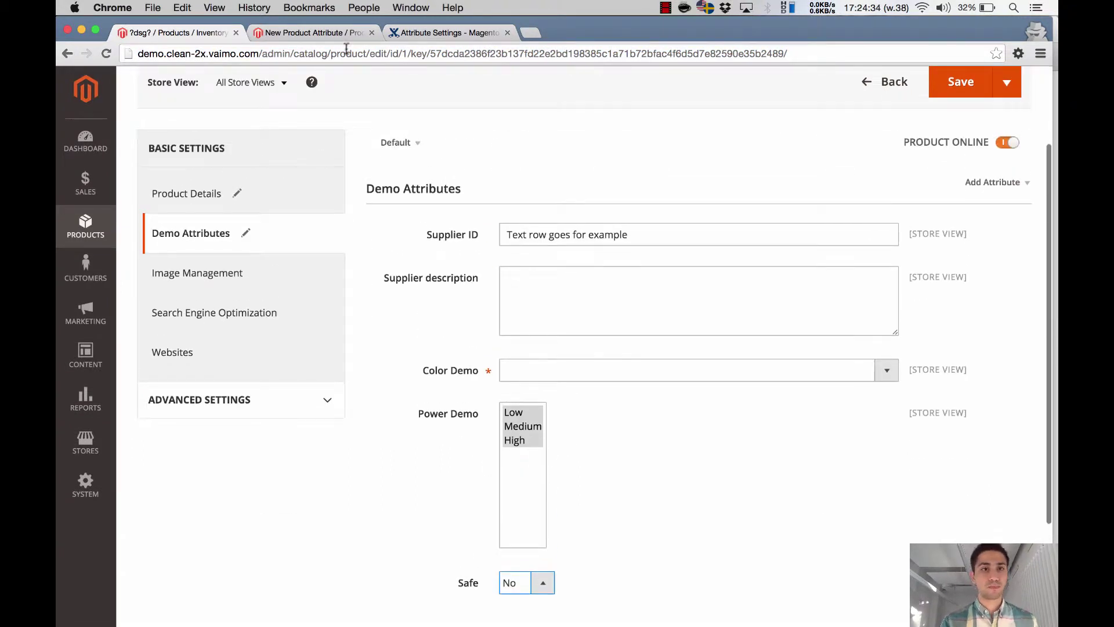
Step: Return to the new Color attribute and set its Catalog Input Type for Store Owner to Dropdown
click(330, 30)
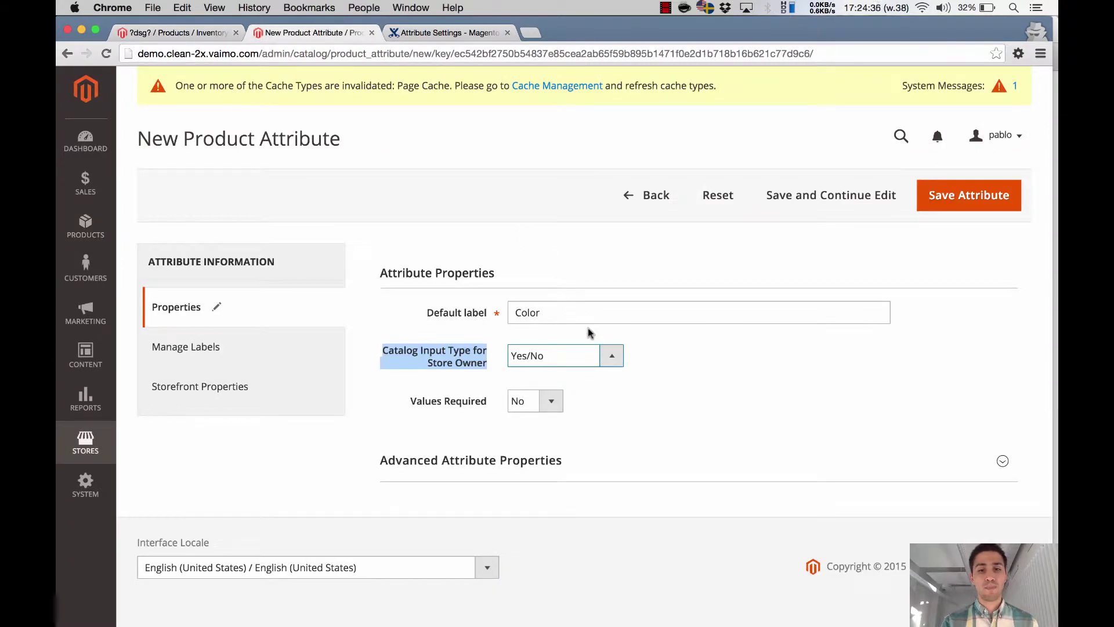
click(611, 356)
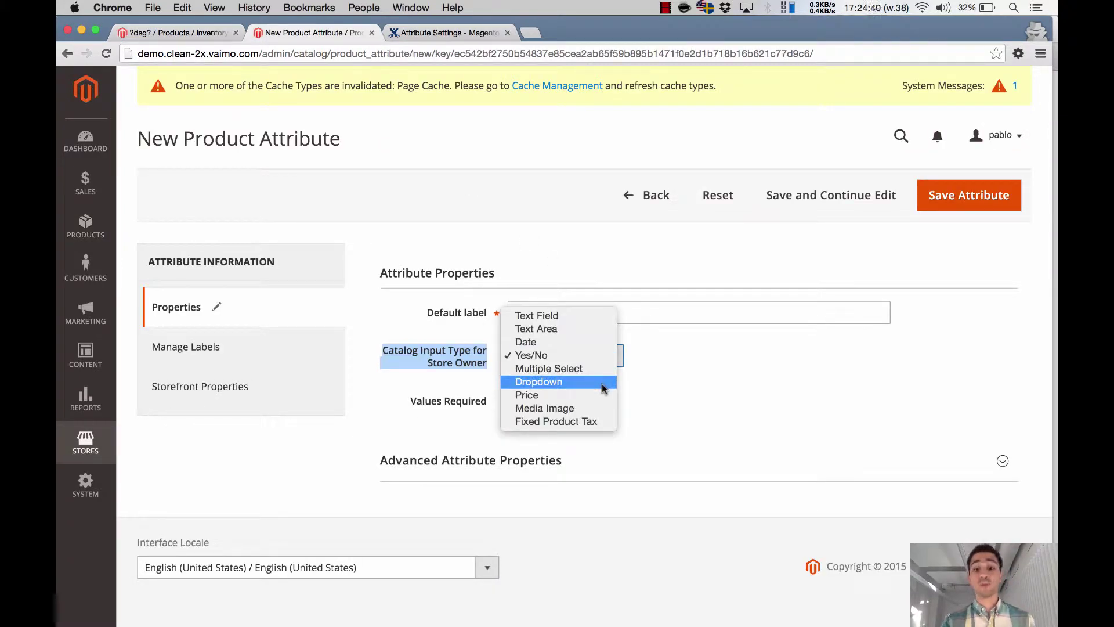
click(602, 383)
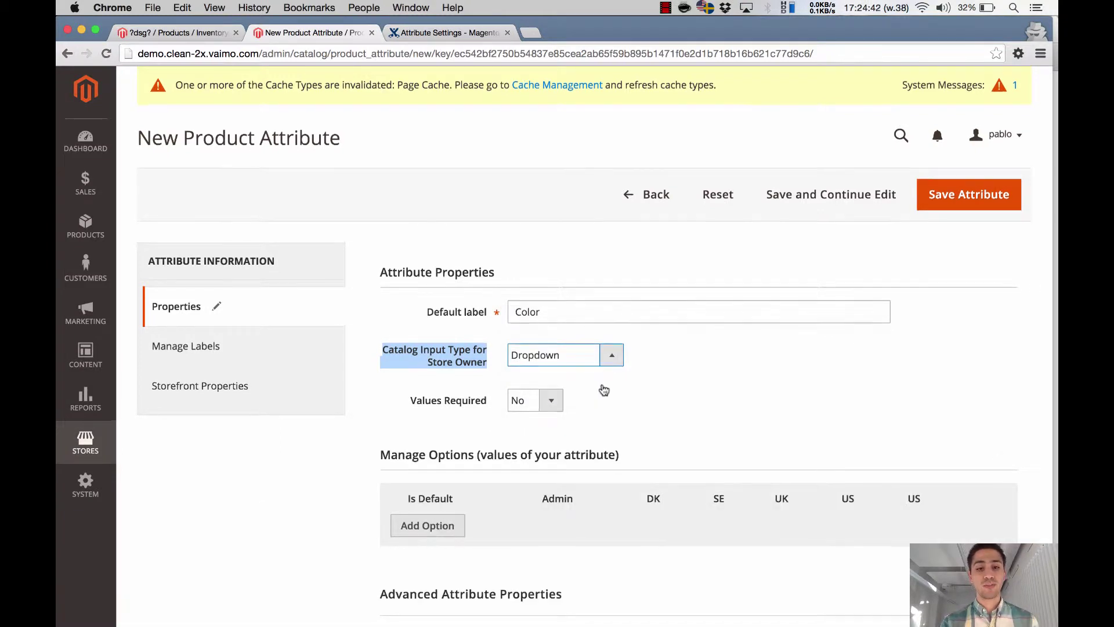
Step: Add three options to the Color attribute with the Admin values Red, Blue and Green
scroll(603, 388, down, 5)
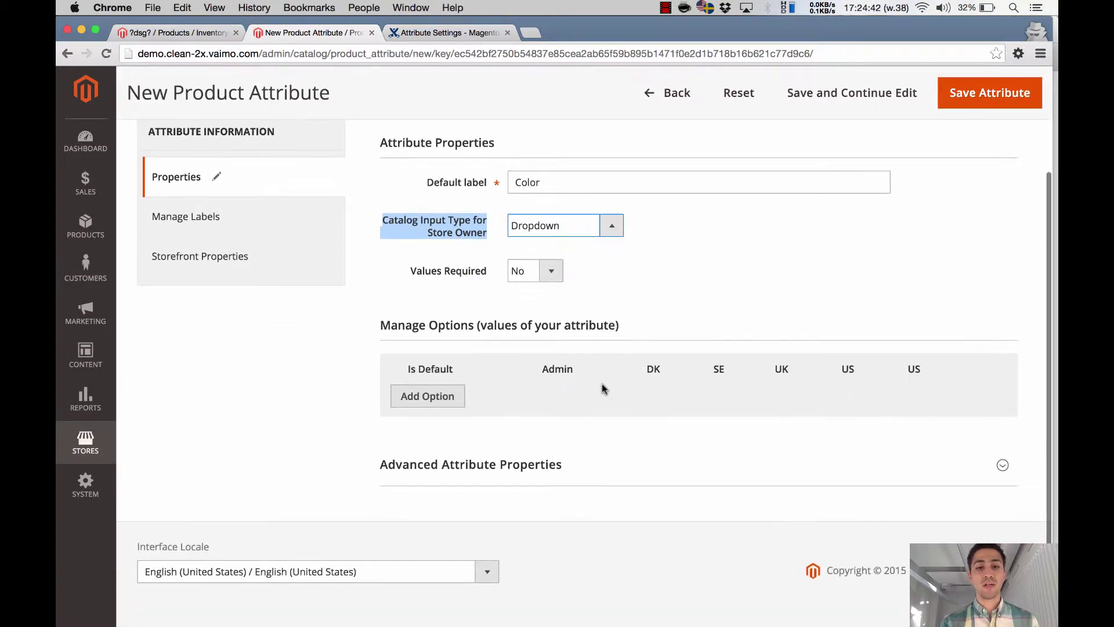
click(430, 400)
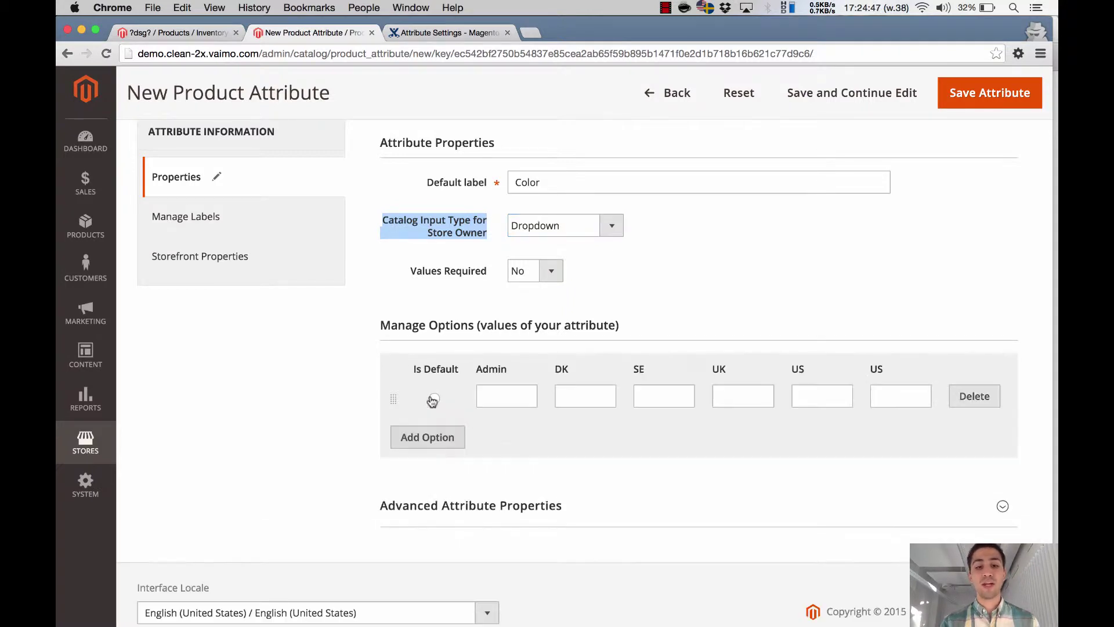
click(432, 438)
click(440, 480)
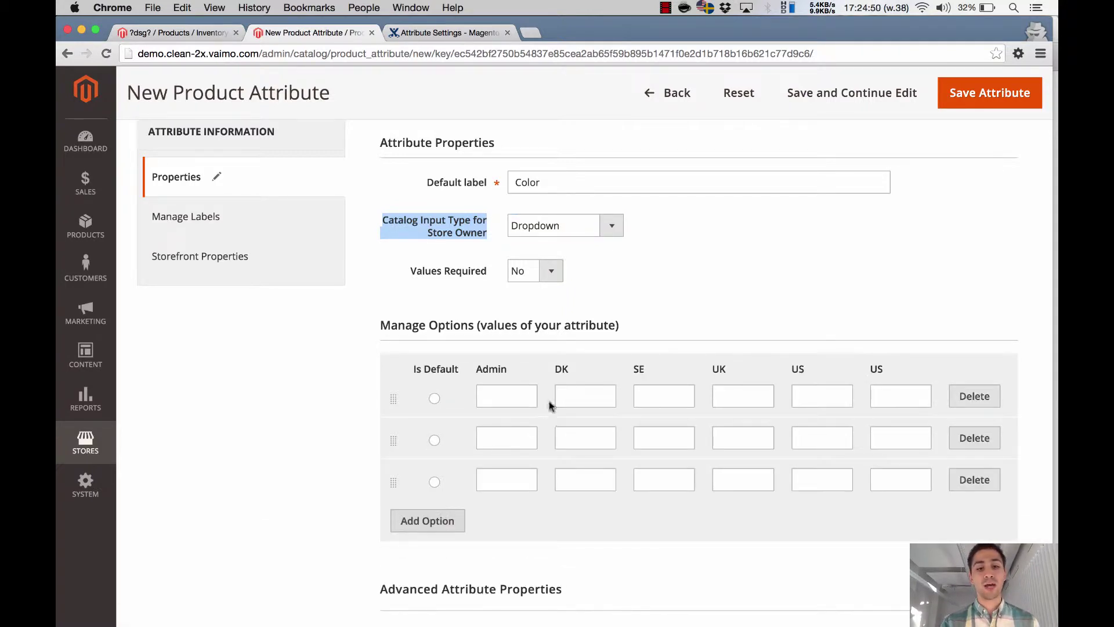
click(517, 393)
text(Red)
click(524, 435)
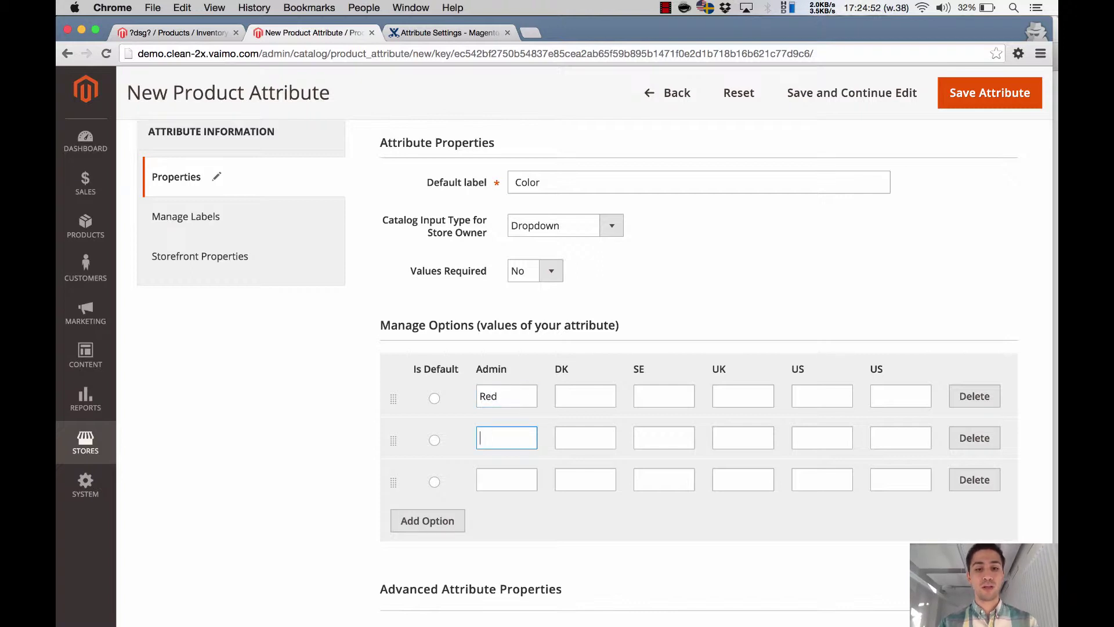
click(516, 479)
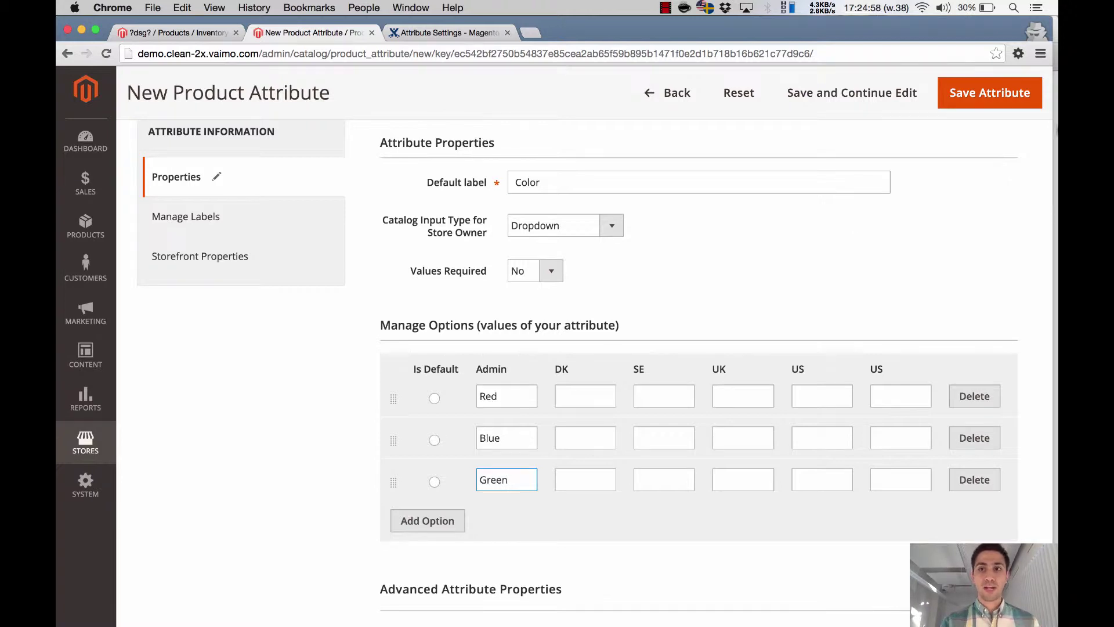
Step: Save the new Color attribute and return to the product attributes list
click(1031, 105)
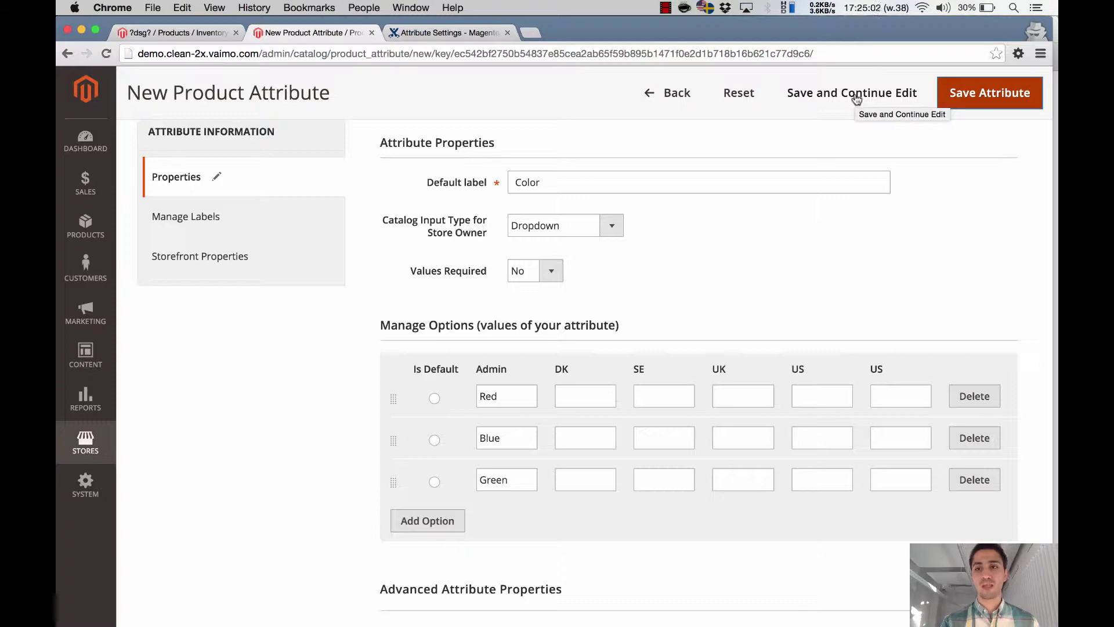
click(986, 104)
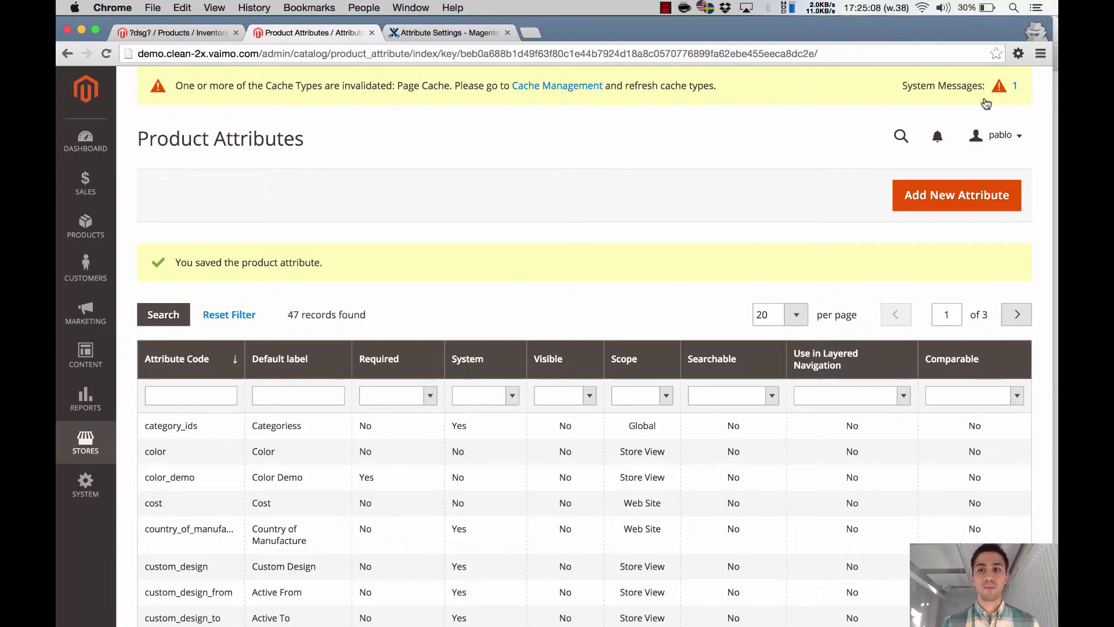
Step: Reopen the color attribute from the attribute list and save it while staying on its edit page
click(251, 452)
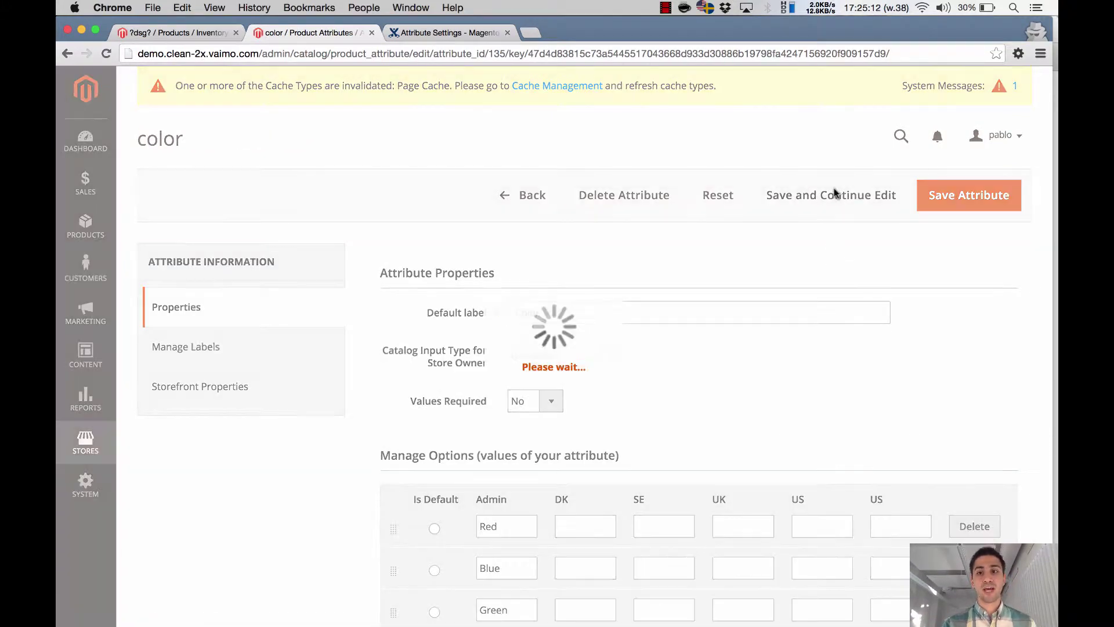
click(834, 194)
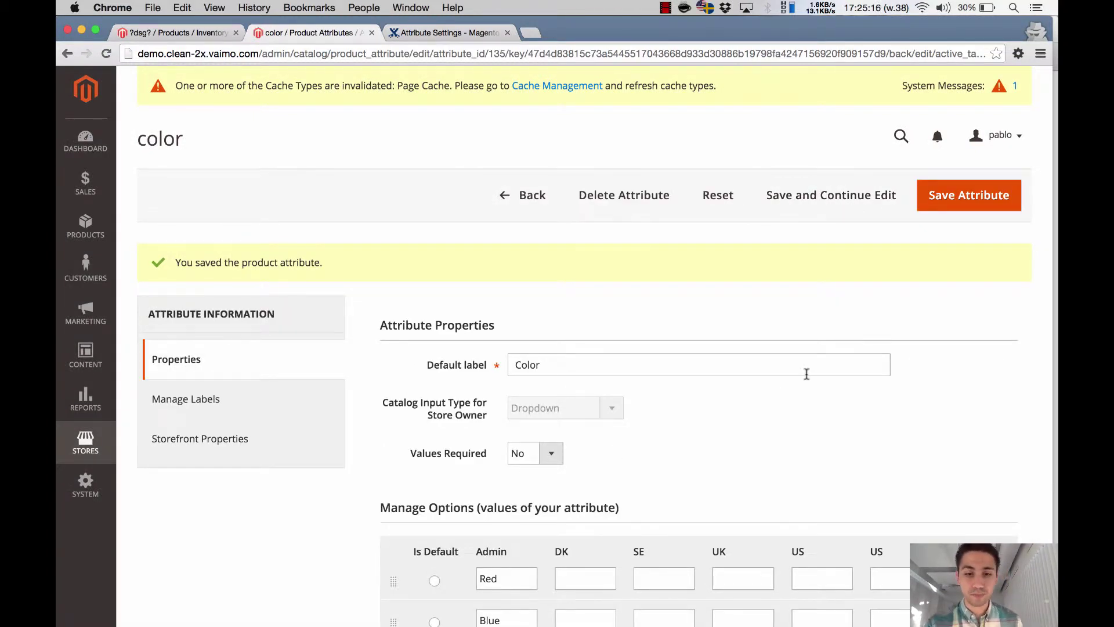
scroll(807, 374, down, 3)
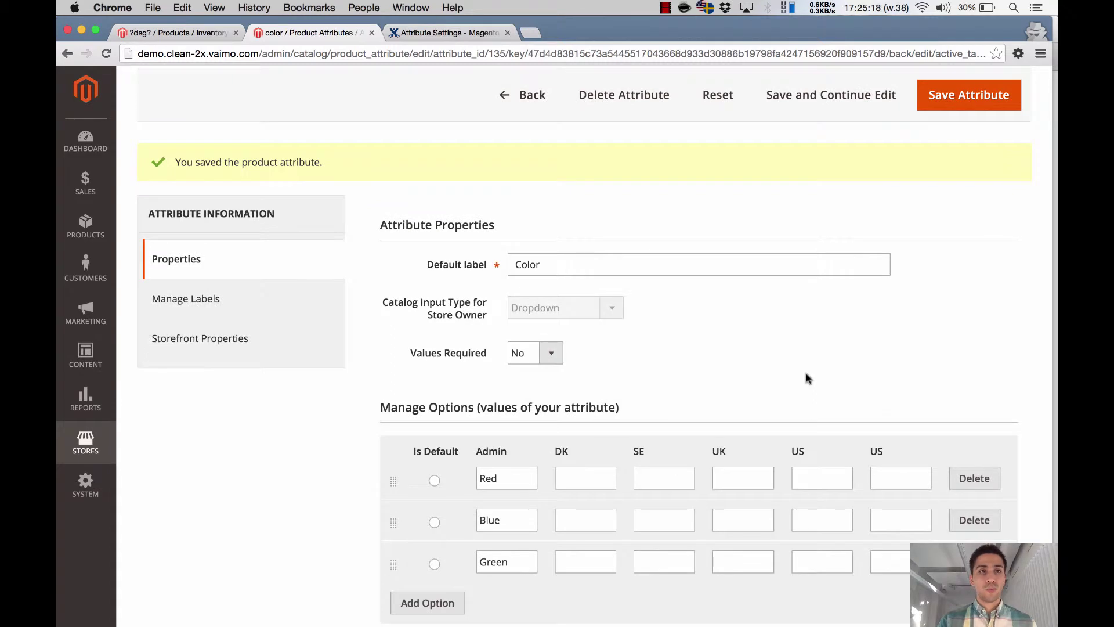
key(super+t)
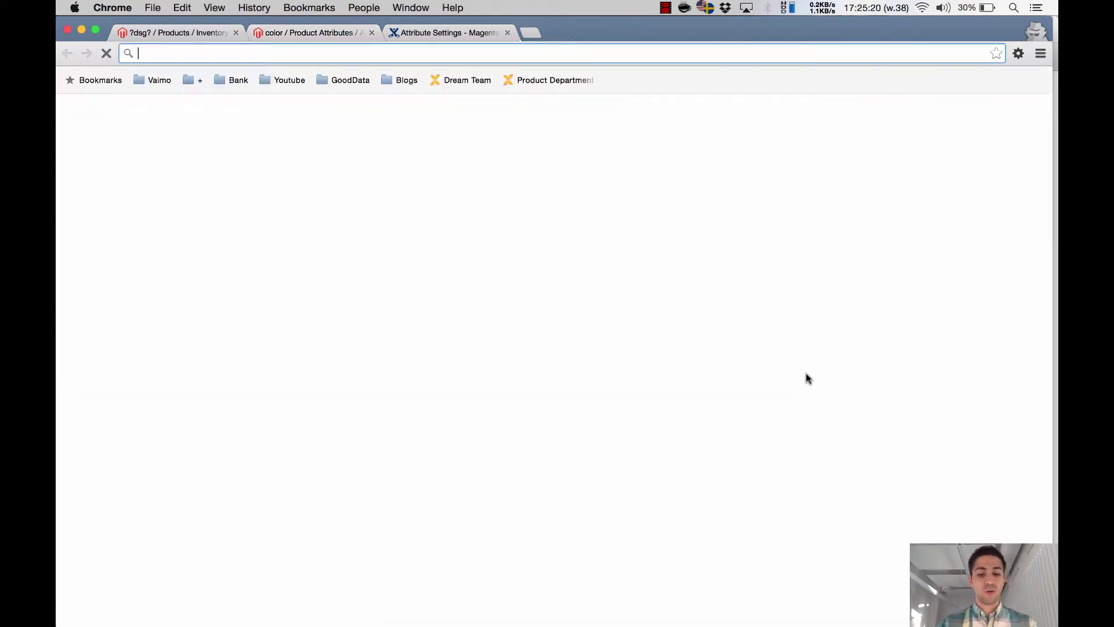
text(fjall)
key(Down)
key(Return)
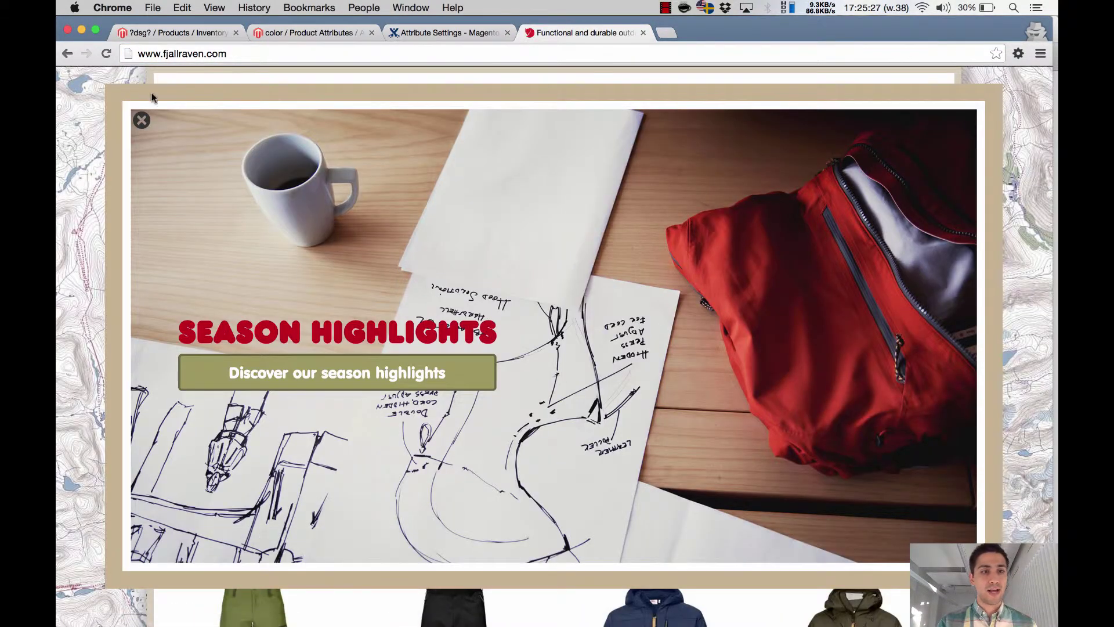
click(142, 120)
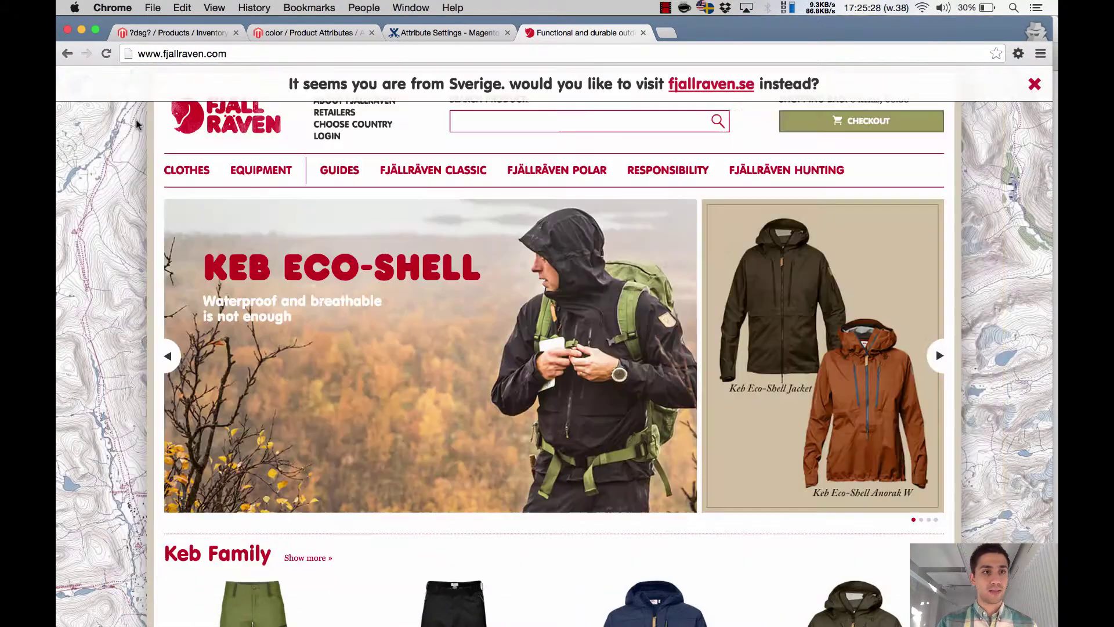
Step: Open the blue Kånken, 525, 1 Size backpack from the Equipment category and examine its product page
click(273, 173)
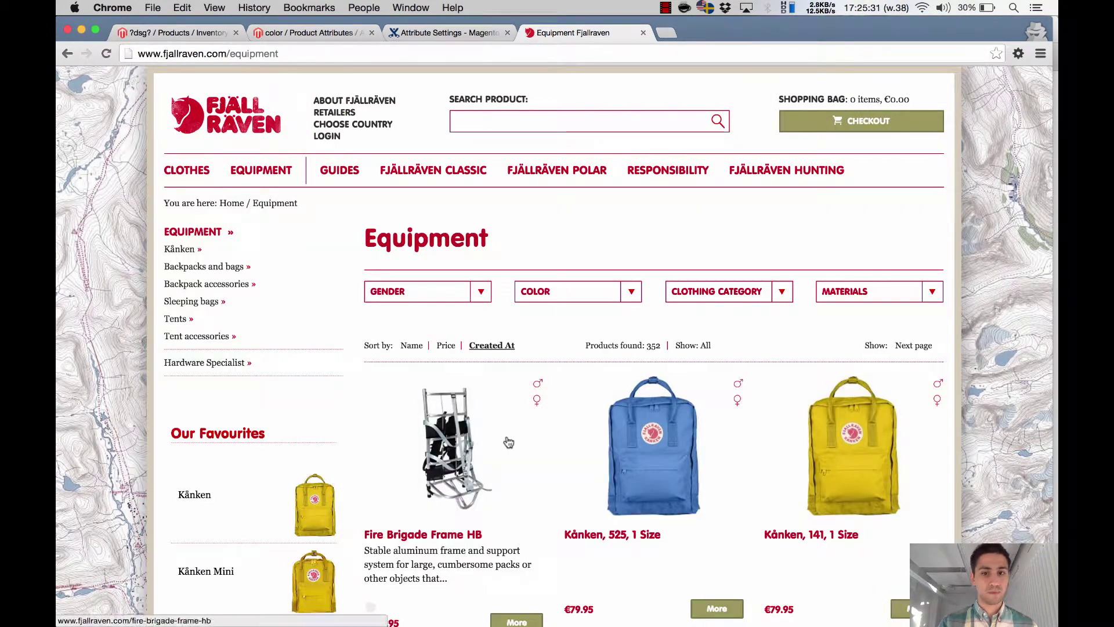
click(657, 448)
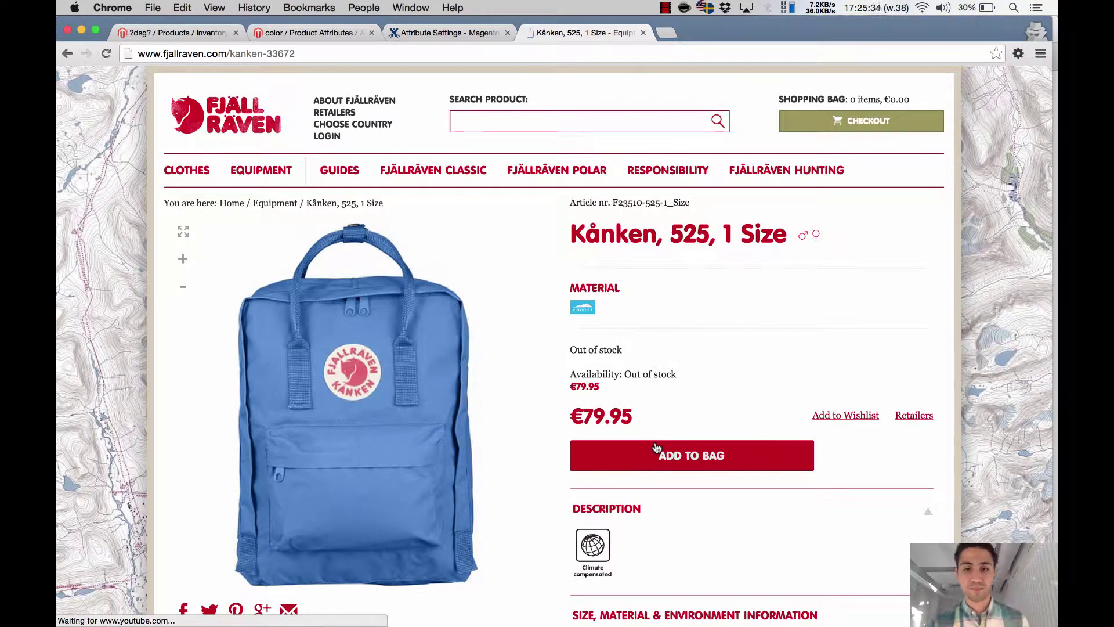
scroll(657, 447, down, 7)
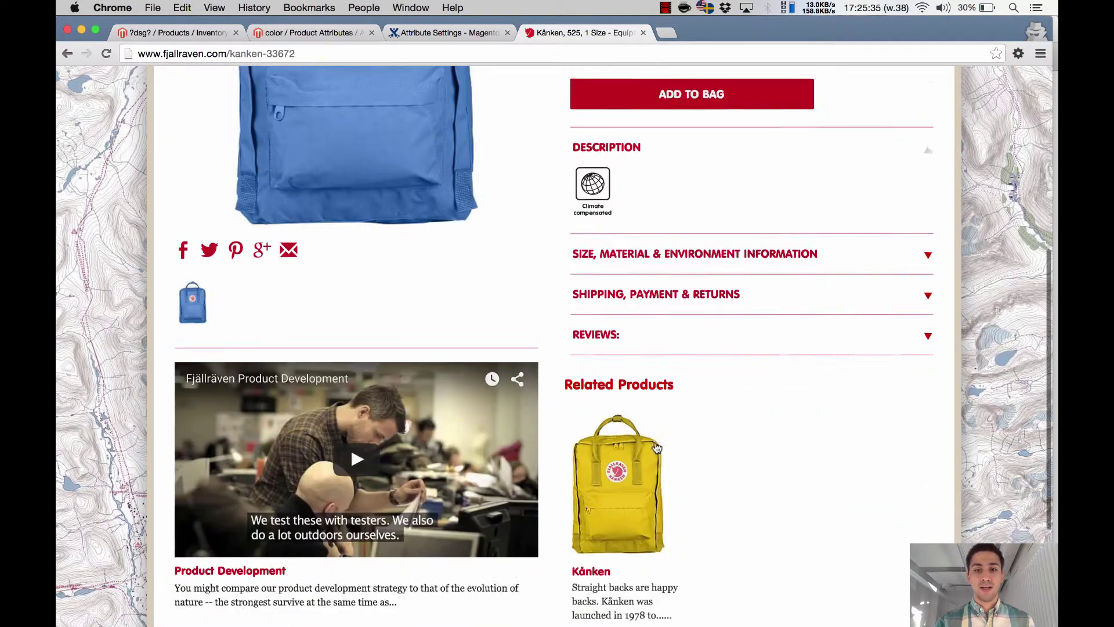
Step: Expand the backpack's Size, Material & Environment Information and compare it with the color attribute's Default label
click(666, 191)
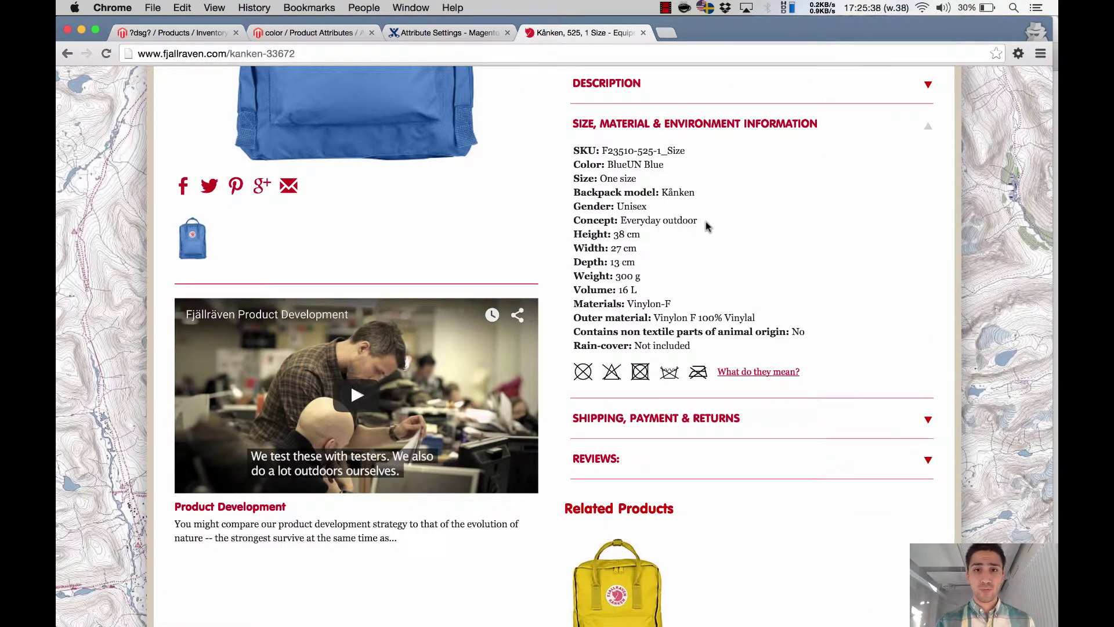
scroll(705, 226, up, 1)
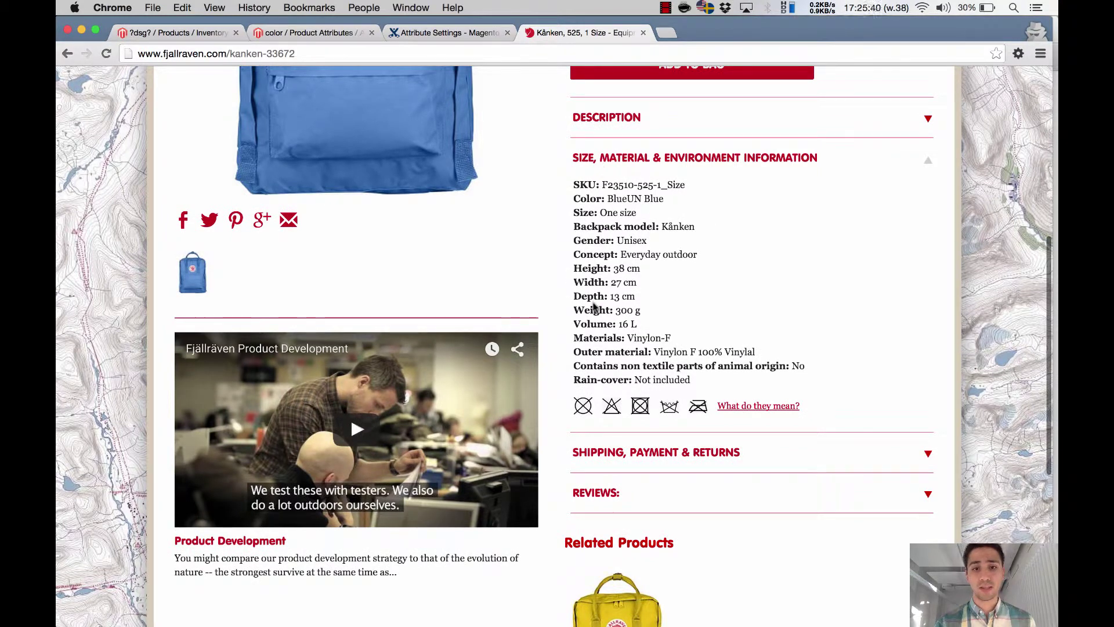
click(297, 34)
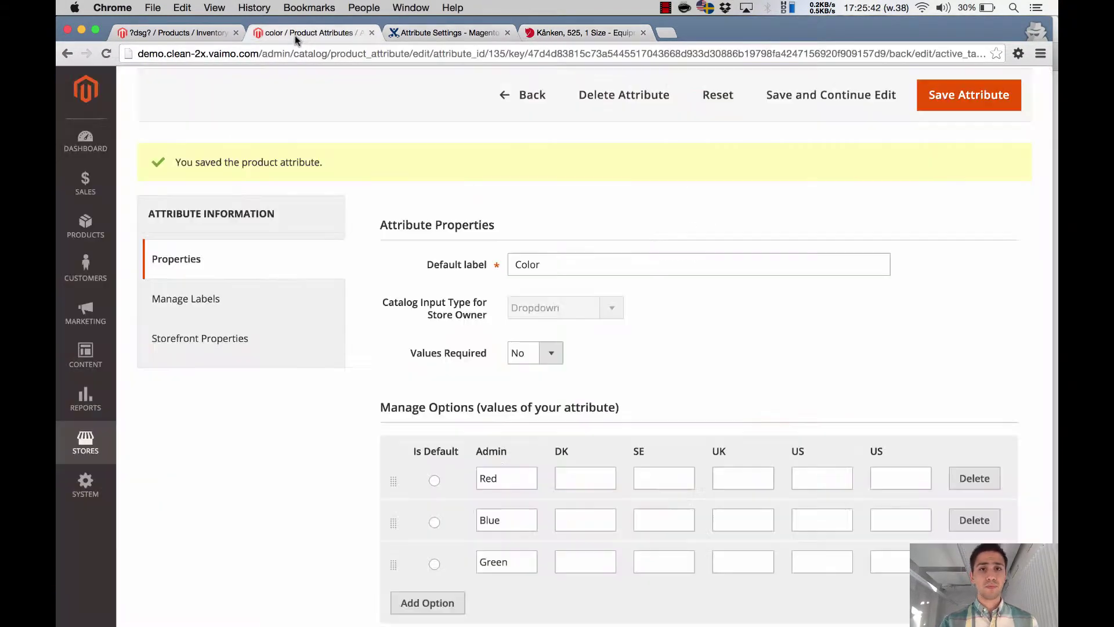
drag(427, 264, 485, 266)
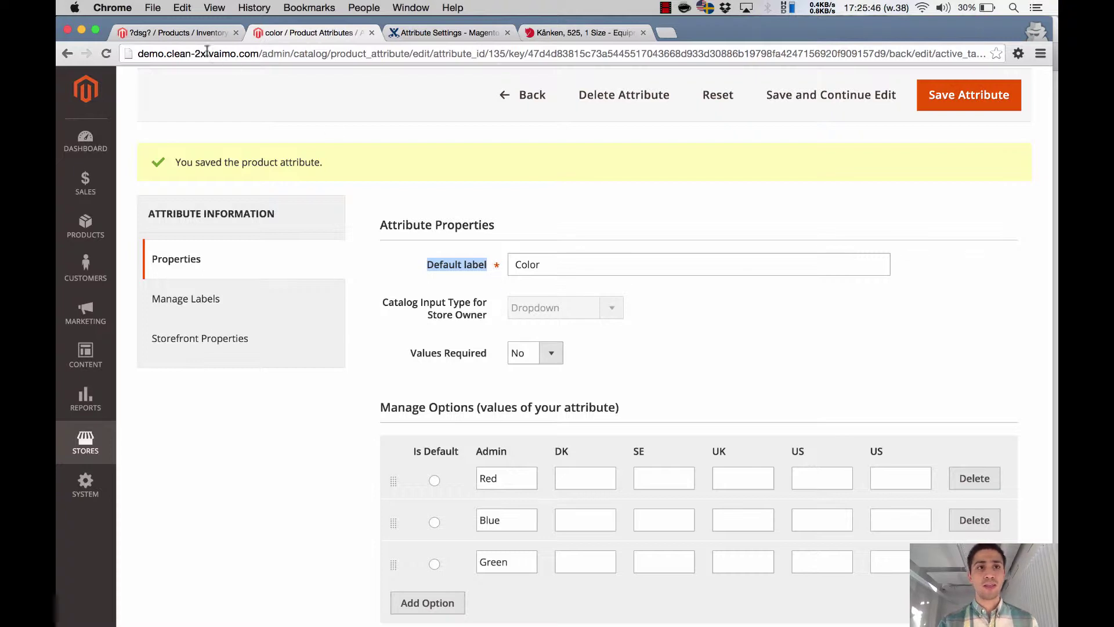
Step: Compare the field labels on the product's Demo Attributes form with the color attribute settings and the backpack's storefront details
click(183, 35)
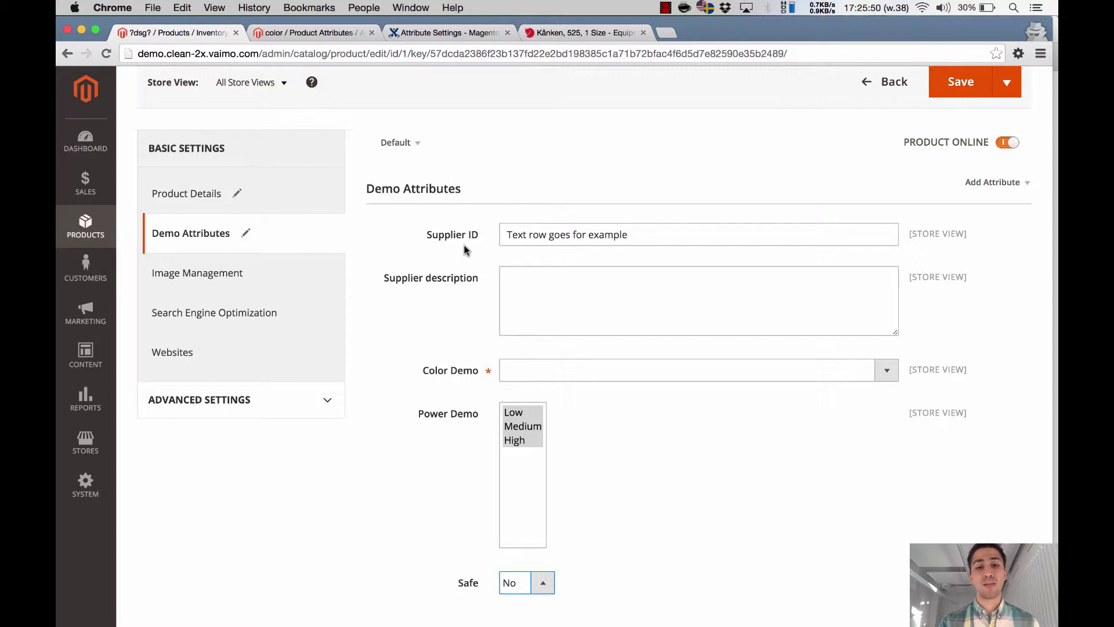
click(320, 34)
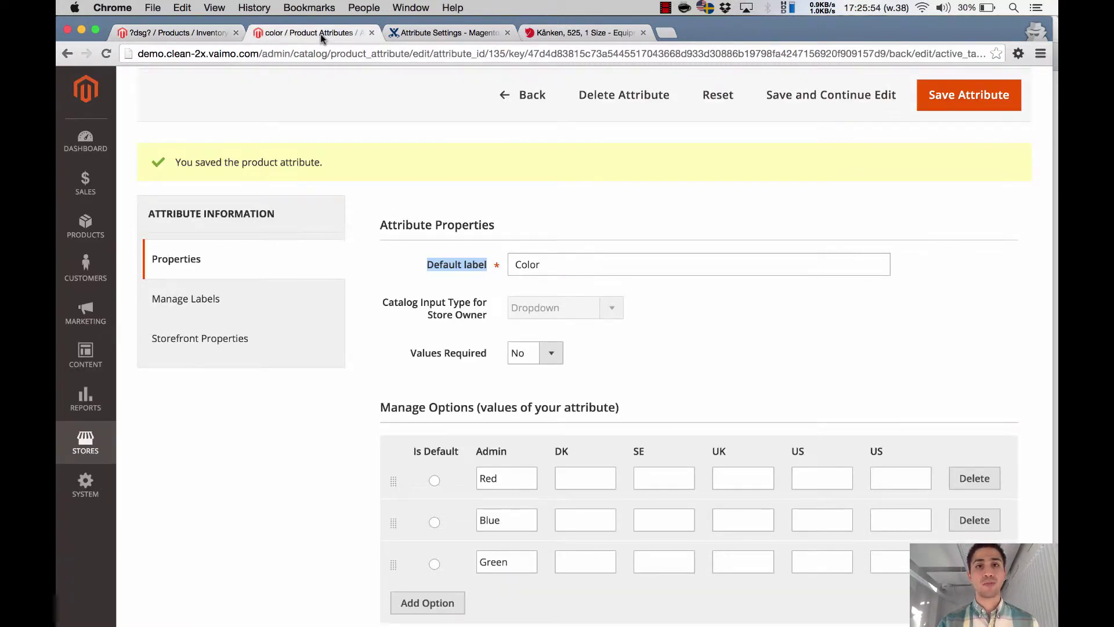
click(549, 34)
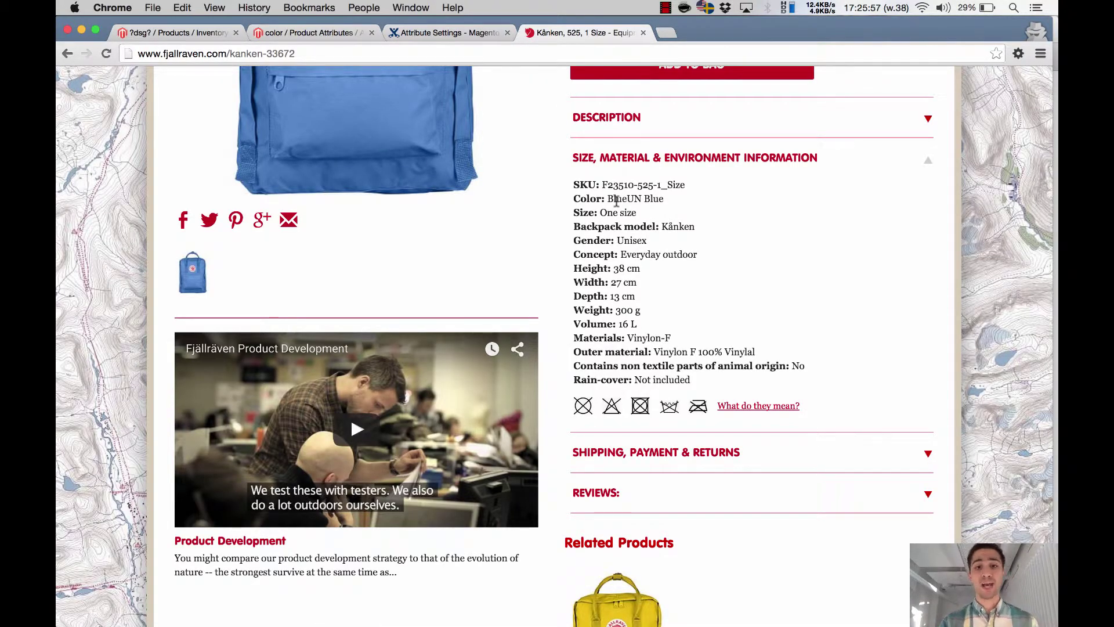
Step: Open the color attribute's Manage Labels section and place the cursor in the DK title field
click(294, 33)
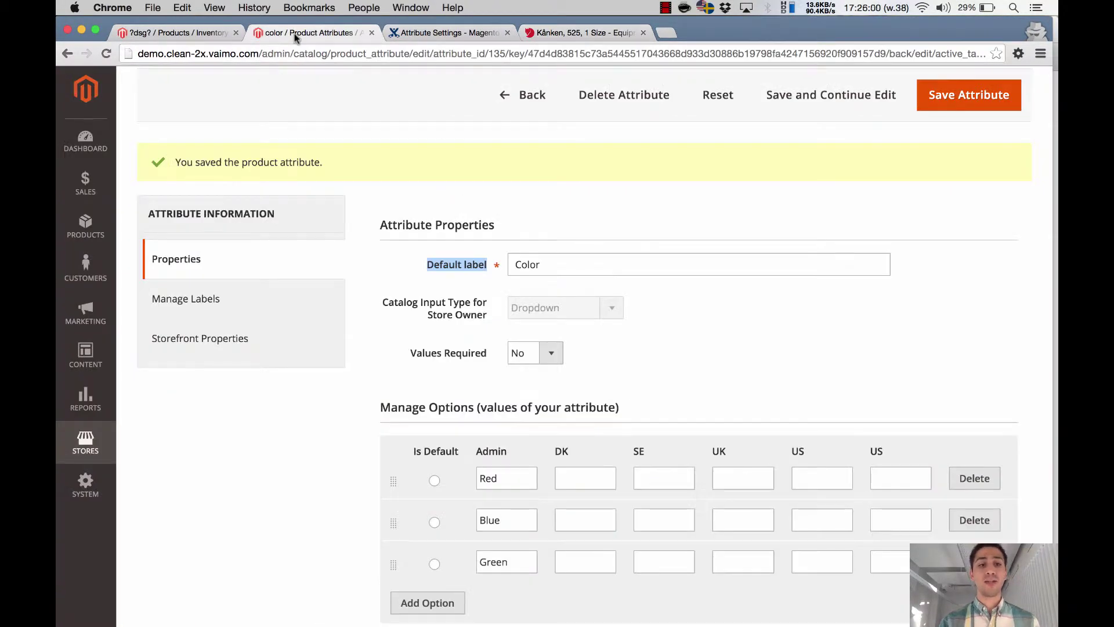
click(215, 302)
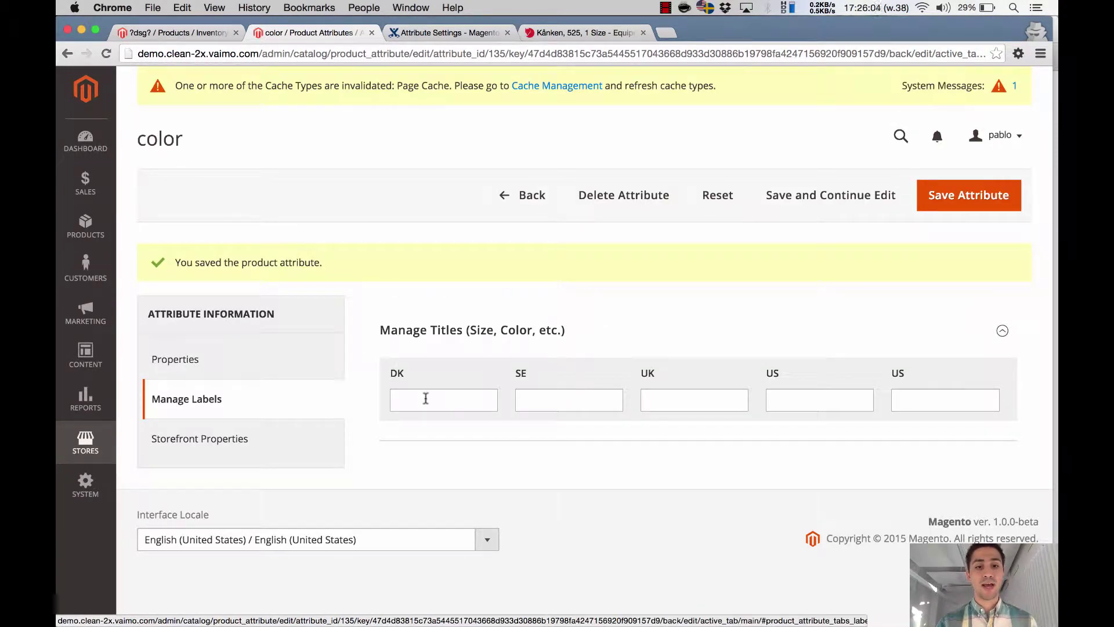
click(426, 398)
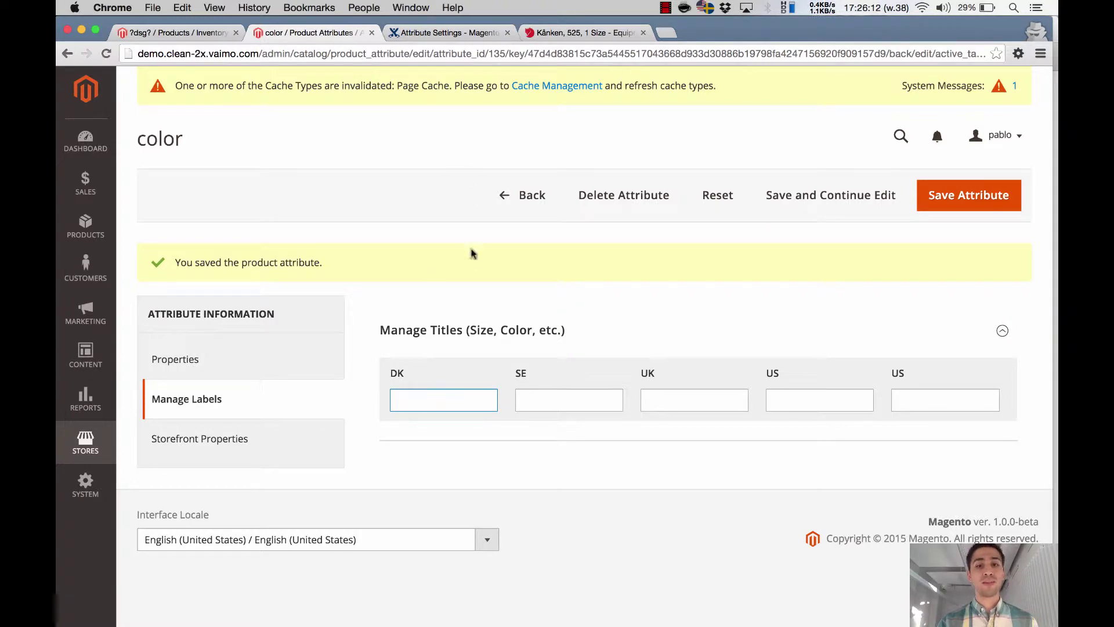
Step: Revisit the storefront and product edit pages, and review the Manage Options values in the color attribute's Properties
click(565, 33)
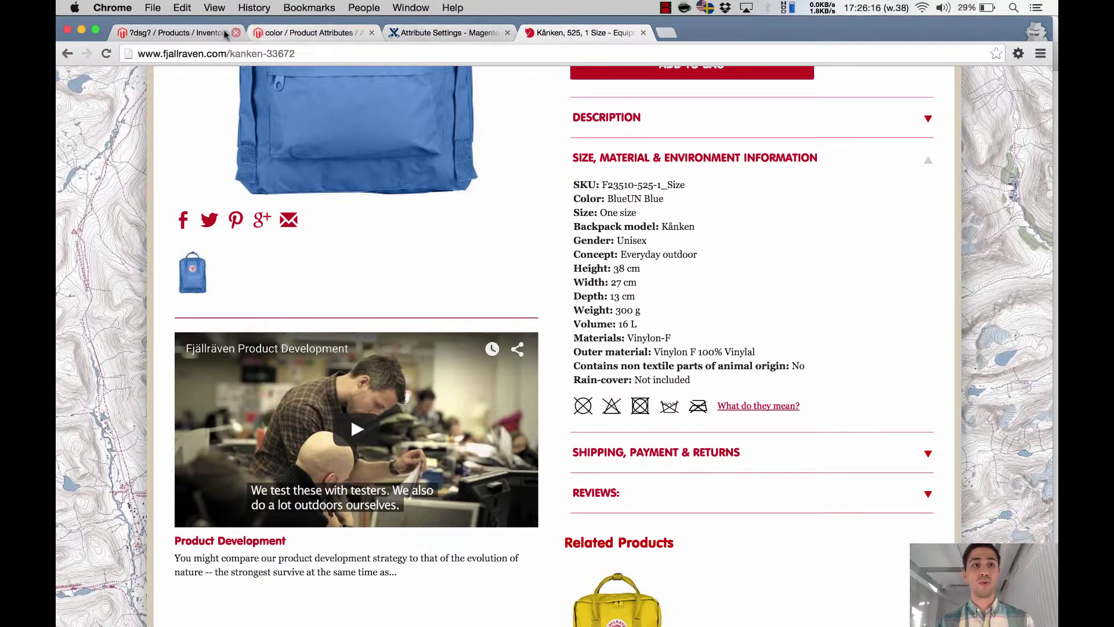
click(201, 32)
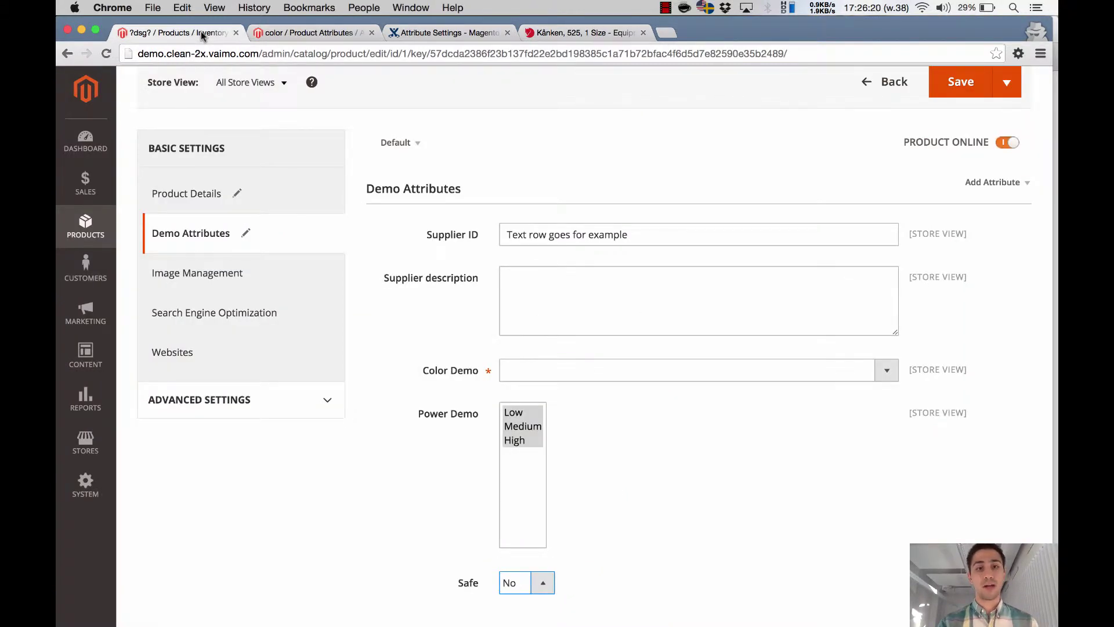
click(297, 32)
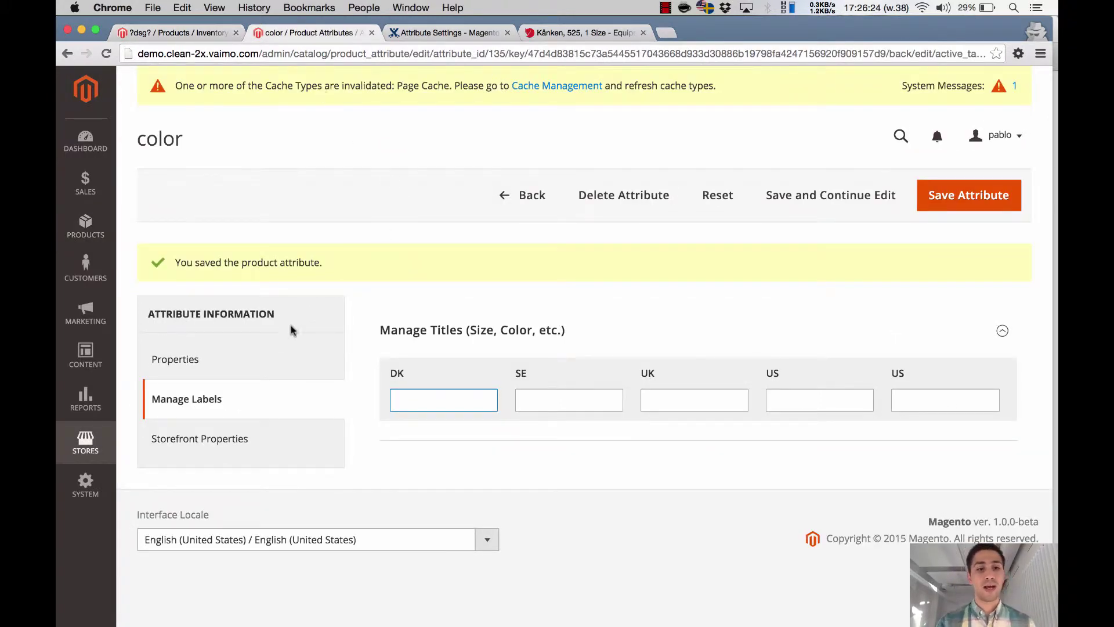
click(228, 363)
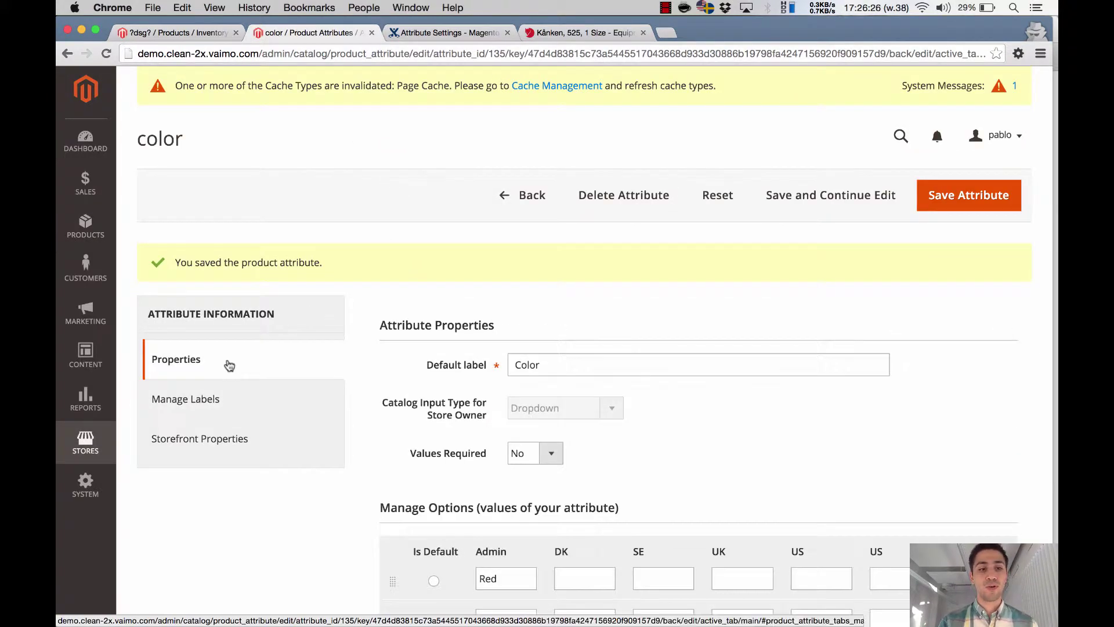
scroll(383, 439, down, 5)
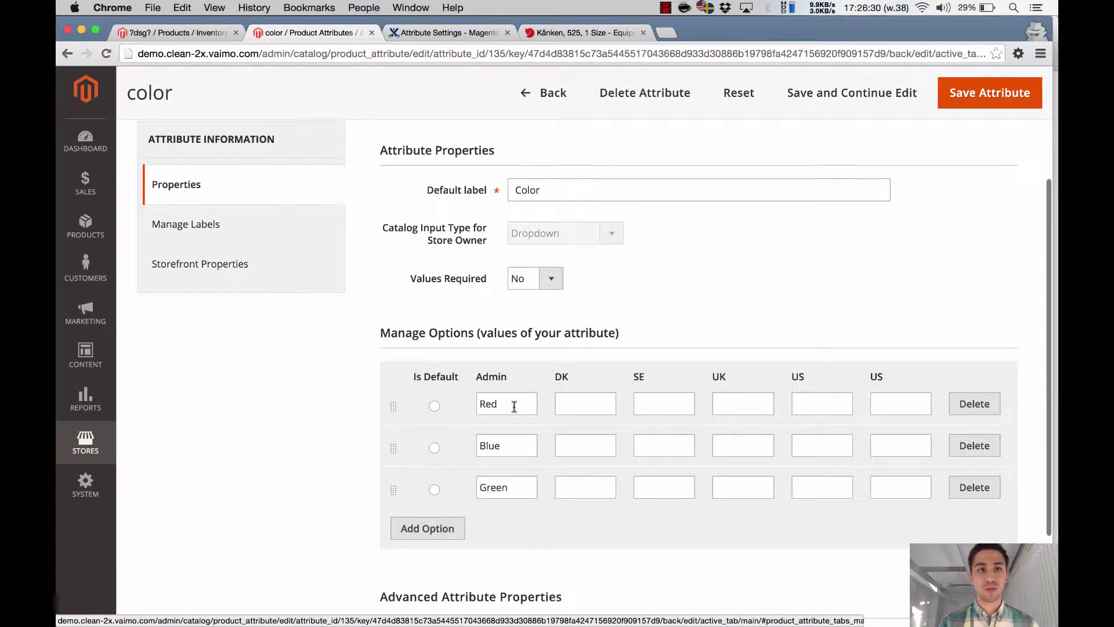
Step: View the choices of the Color Demo attribute on the product edit page without picking one
click(194, 33)
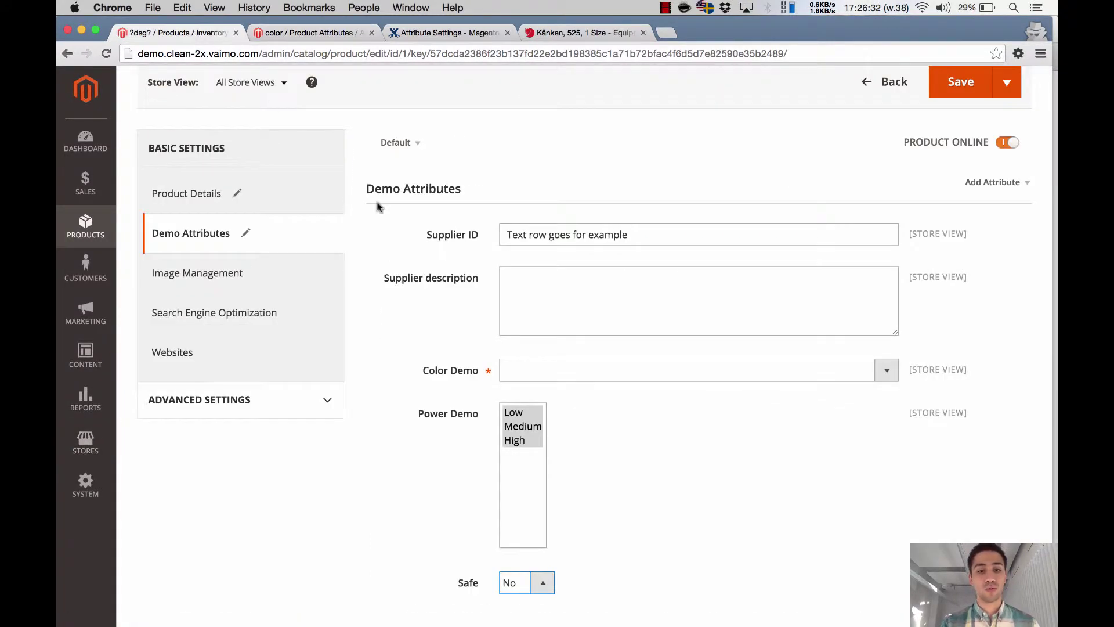
click(545, 371)
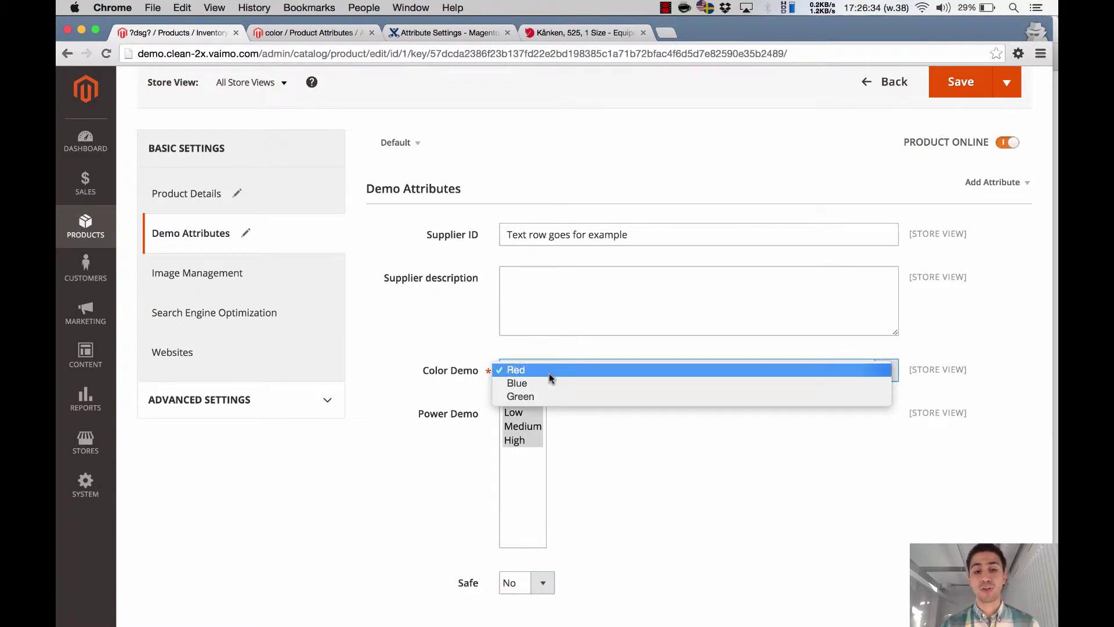
click(559, 36)
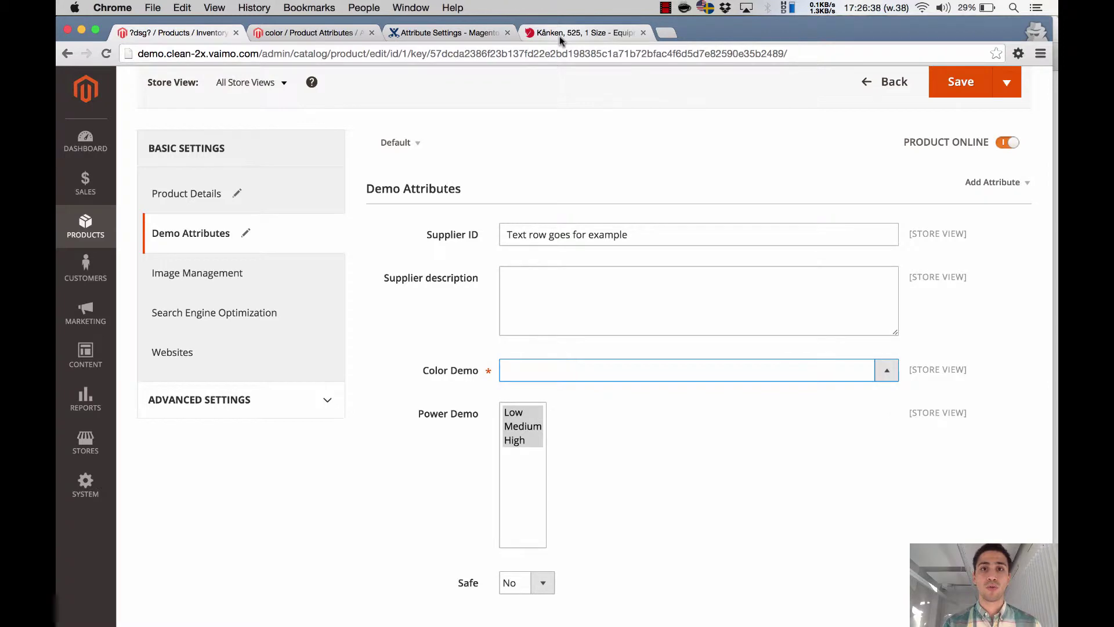
Step: Highlight the Gender label and the Color value in the backpack's storefront specifications
click(559, 36)
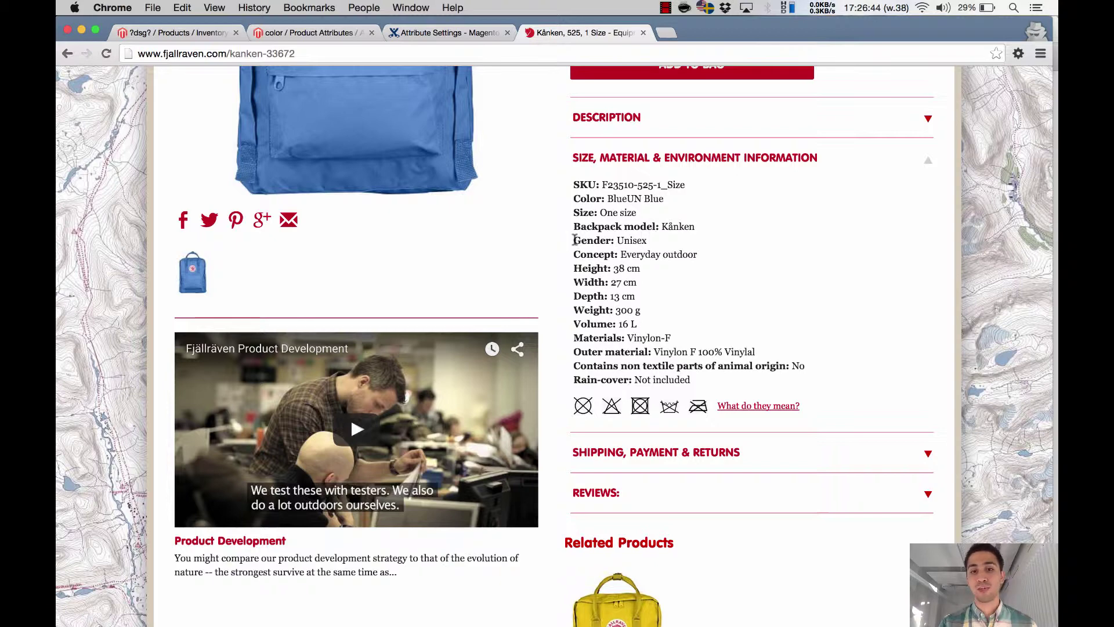
drag(575, 240, 608, 241)
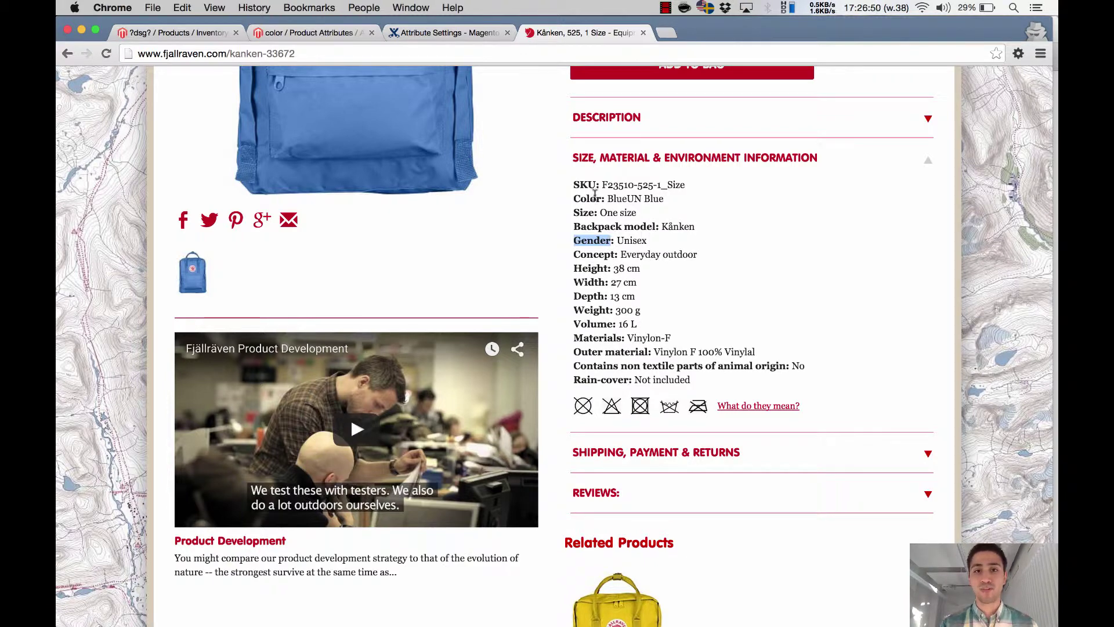
drag(608, 198, 654, 200)
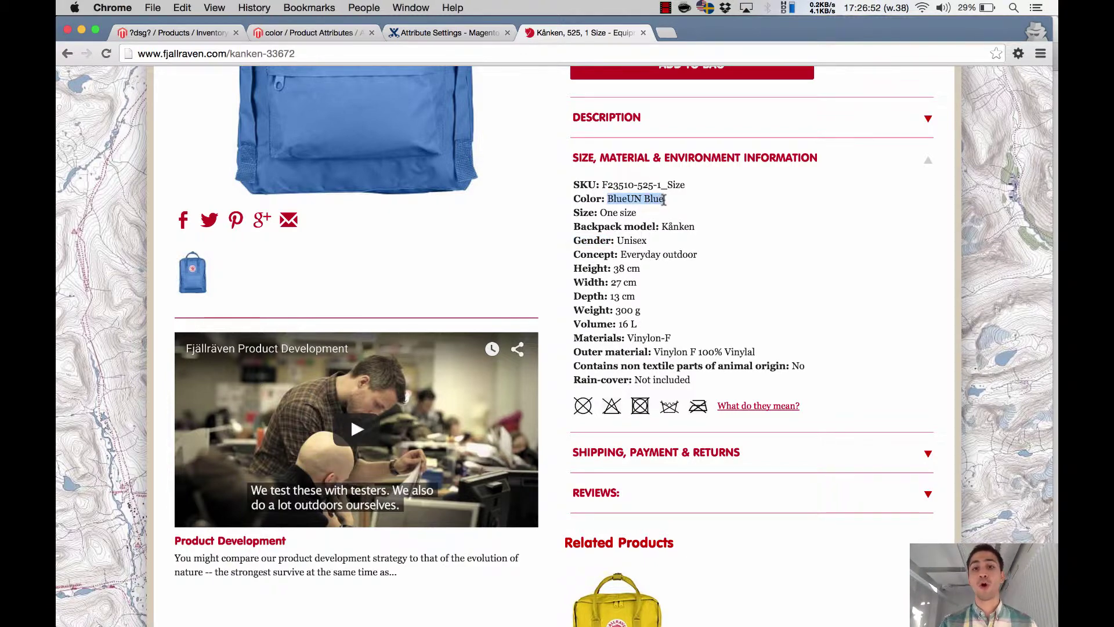
Step: Look up the Basic Configuration topics in the Magento 2x user guide and return to the color attribute's properties
click(286, 34)
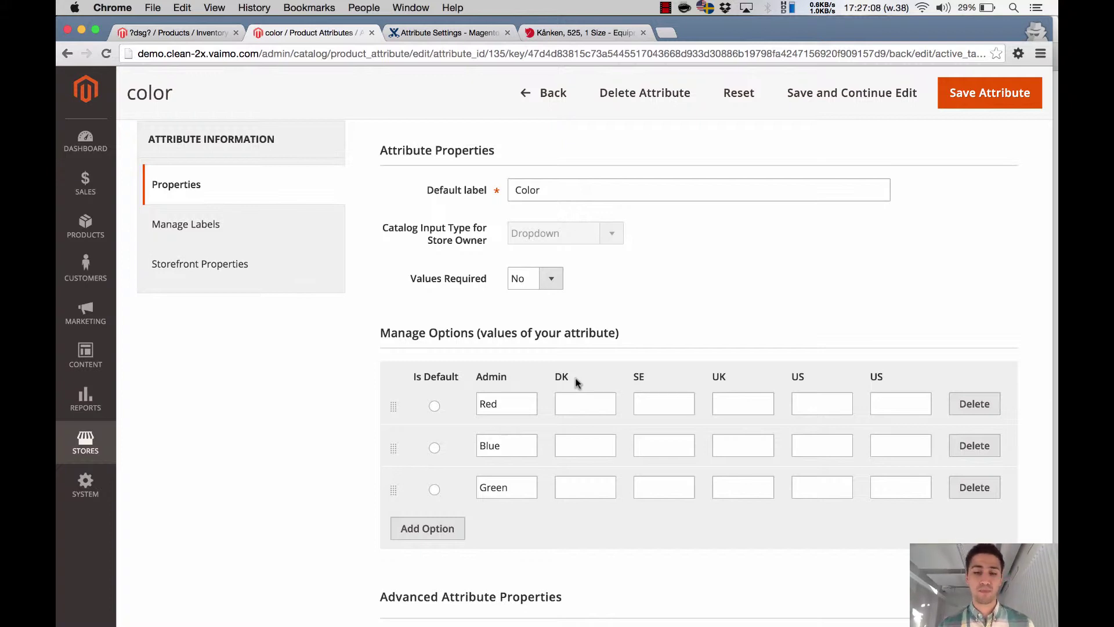
click(430, 33)
scroll(348, 191, down, 3)
scroll(347, 187, up, 15)
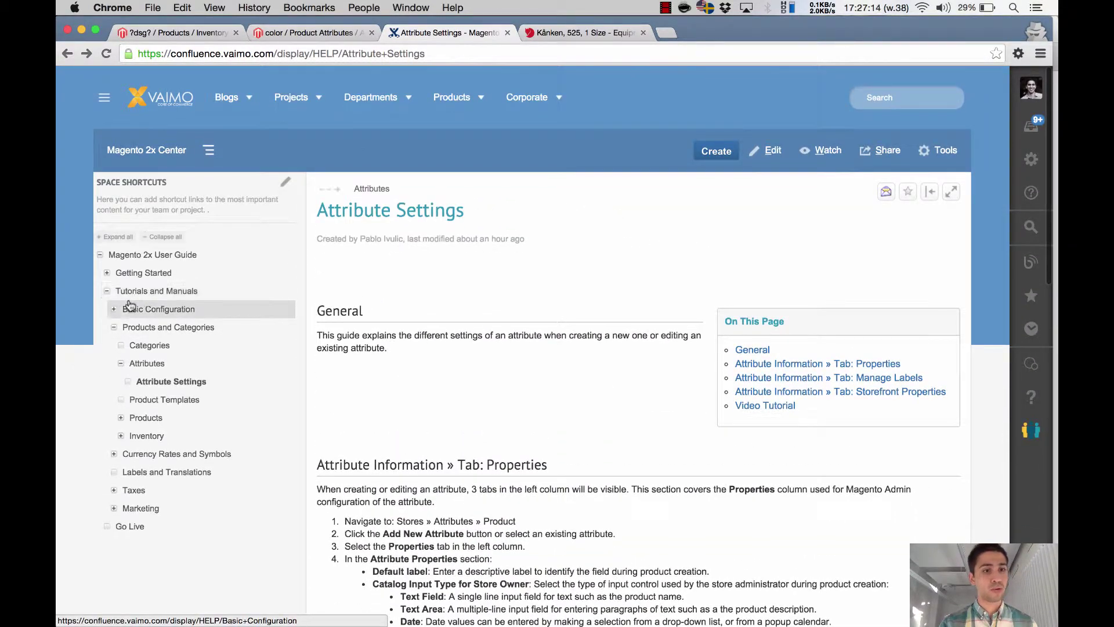
click(115, 310)
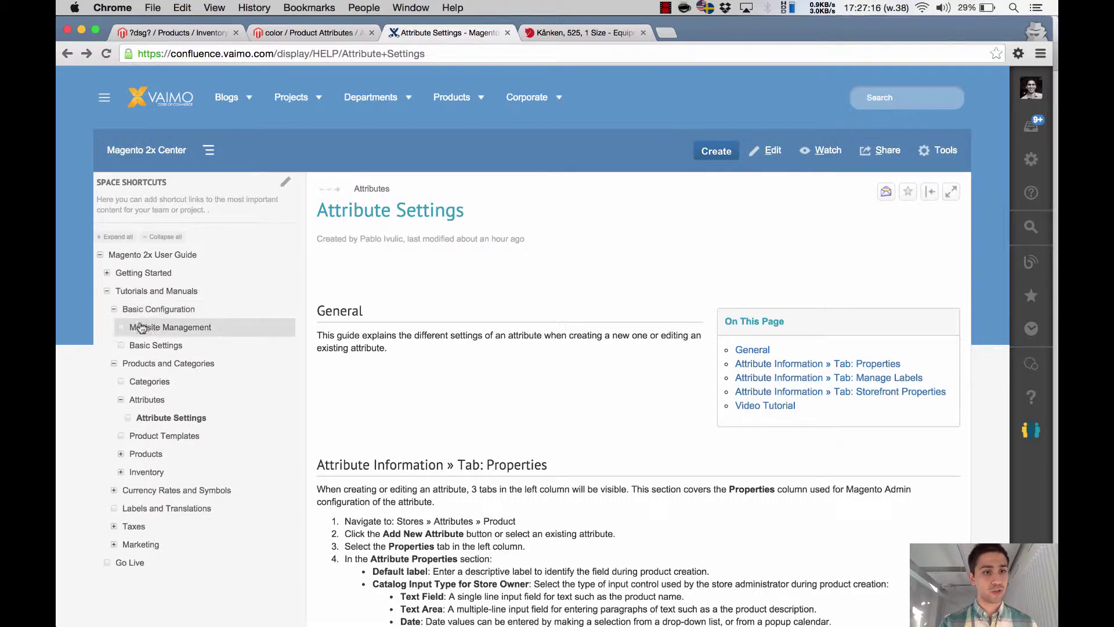
click(301, 33)
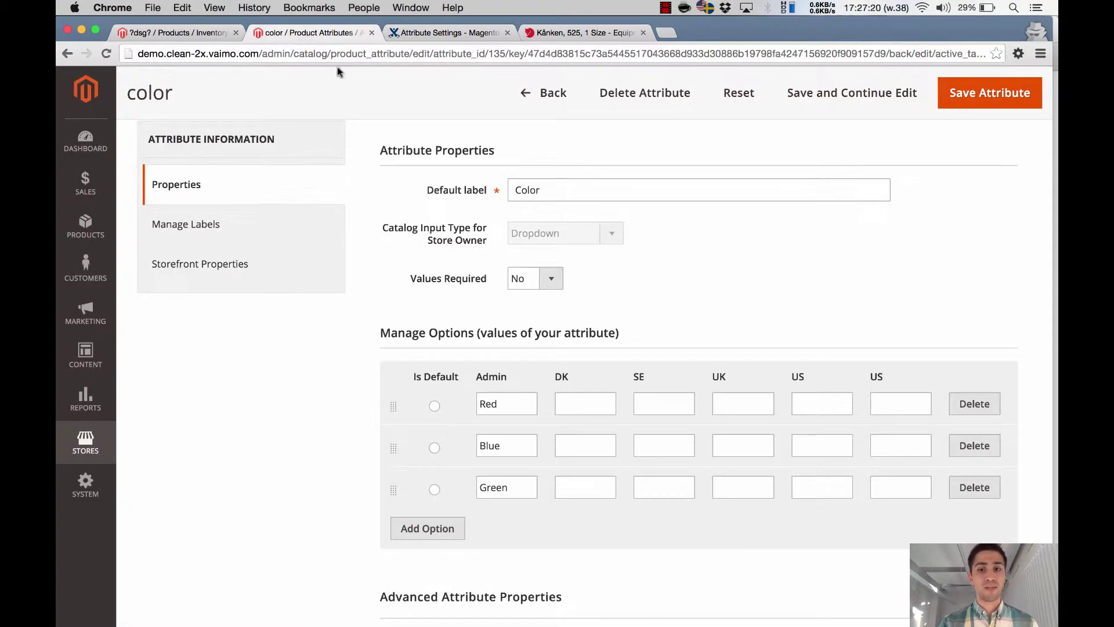
Step: Enter Blå as the SE store view label of the Blue option
click(514, 442)
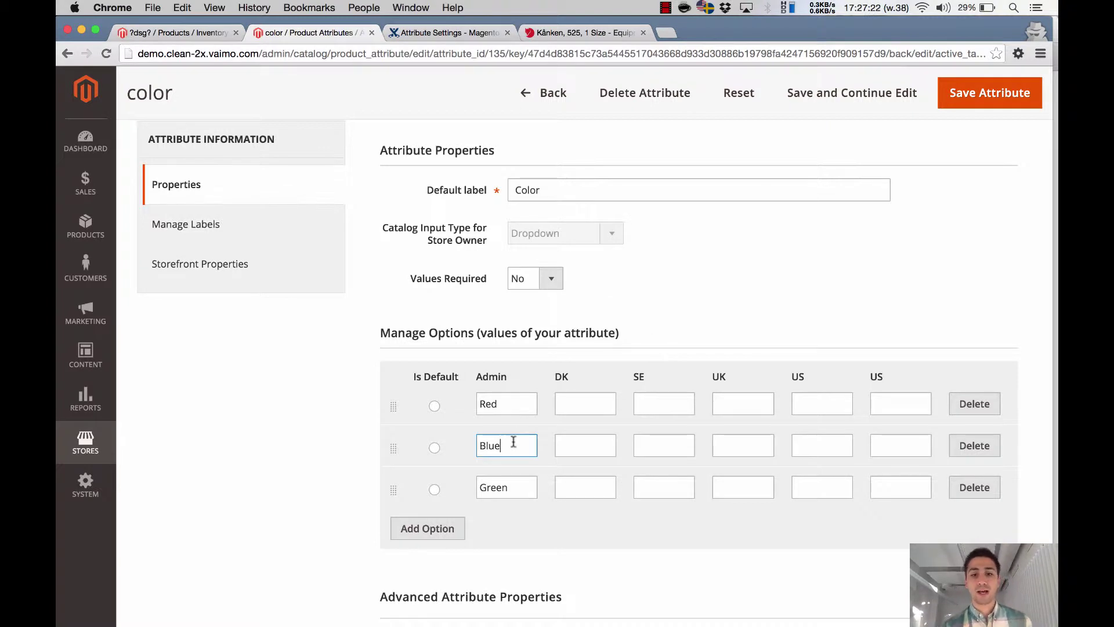
click(660, 447)
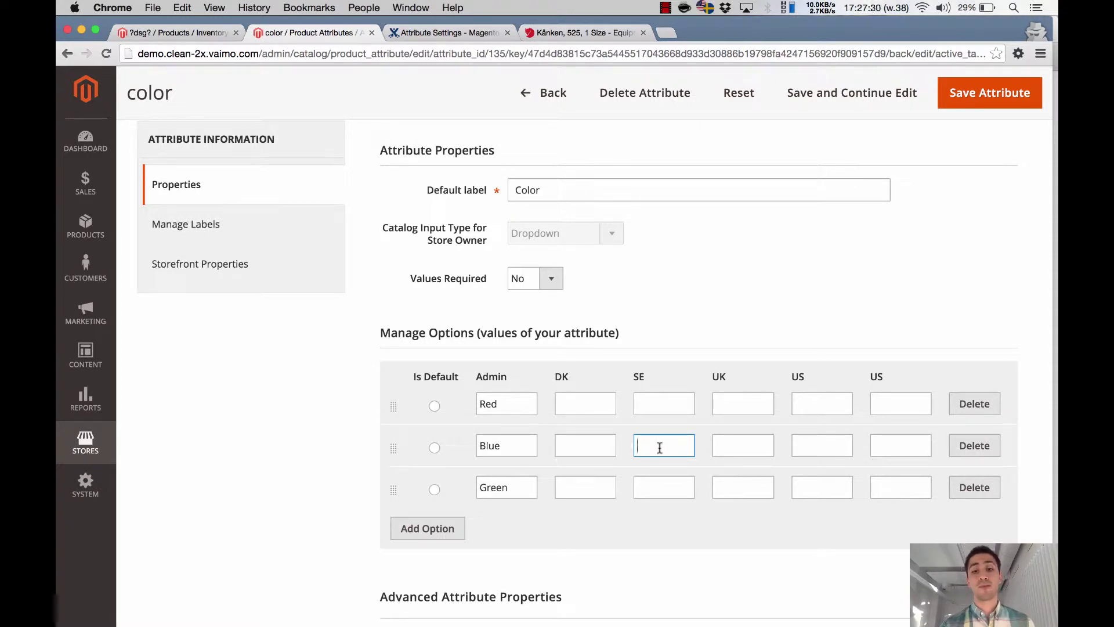
click(521, 445)
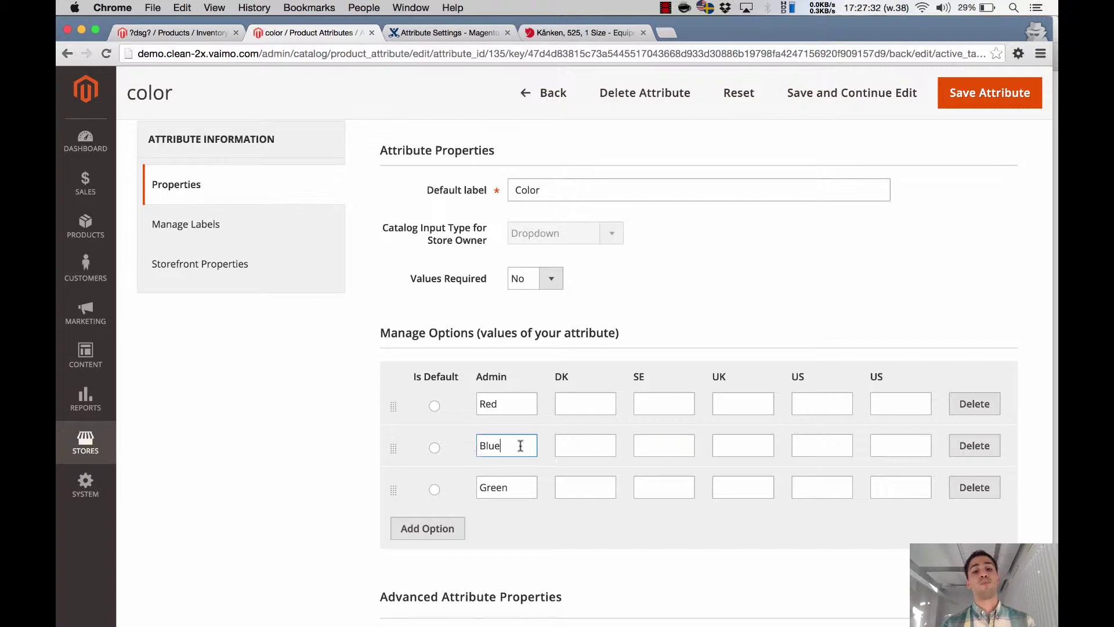
double_click(521, 446)
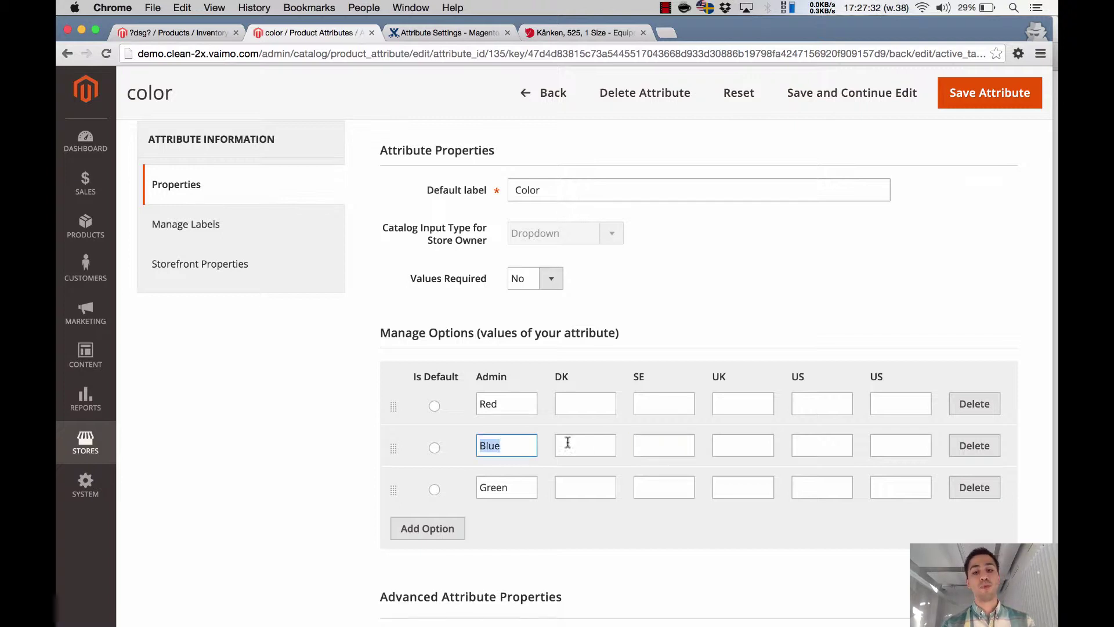
click(674, 448)
text(Blå)
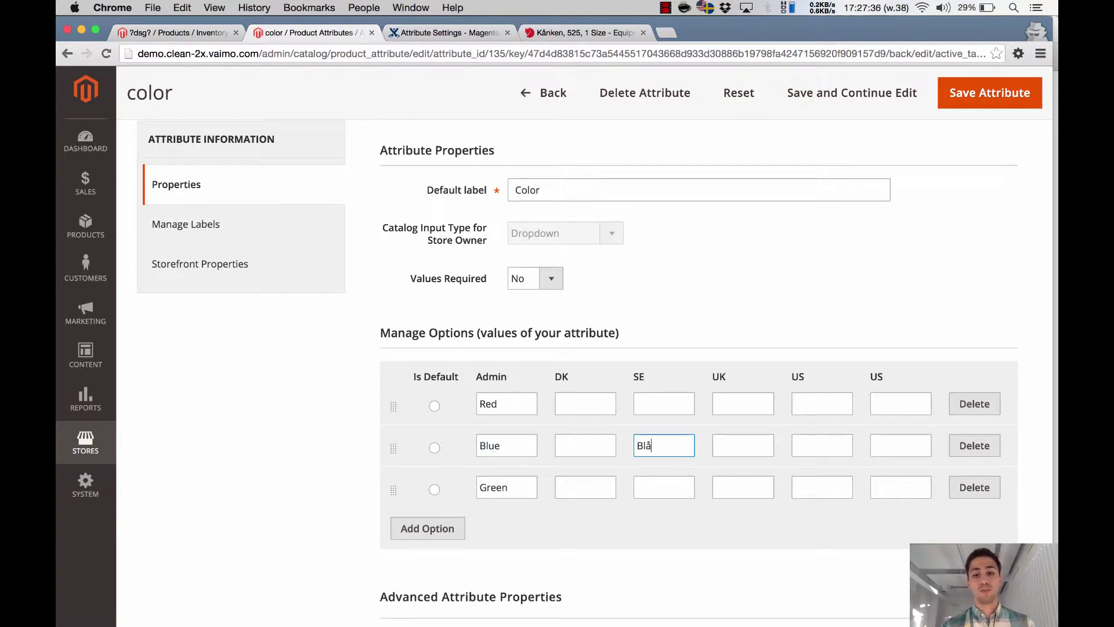
Step: Copy the Blue option's Admin value into its UK store view label
click(740, 451)
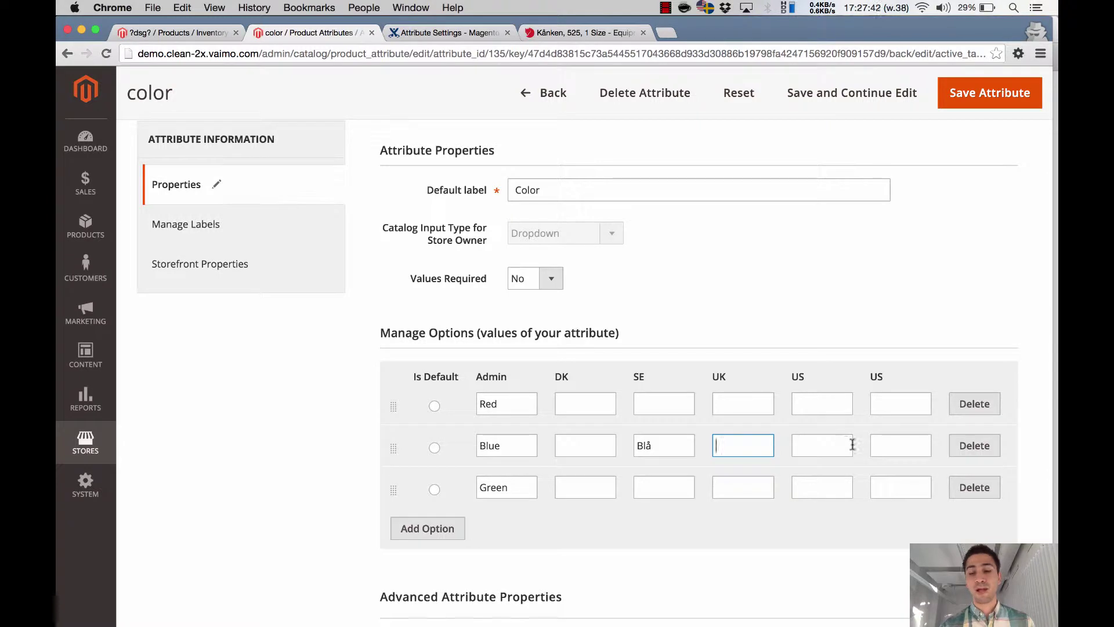
double_click(521, 445)
key(super+c)
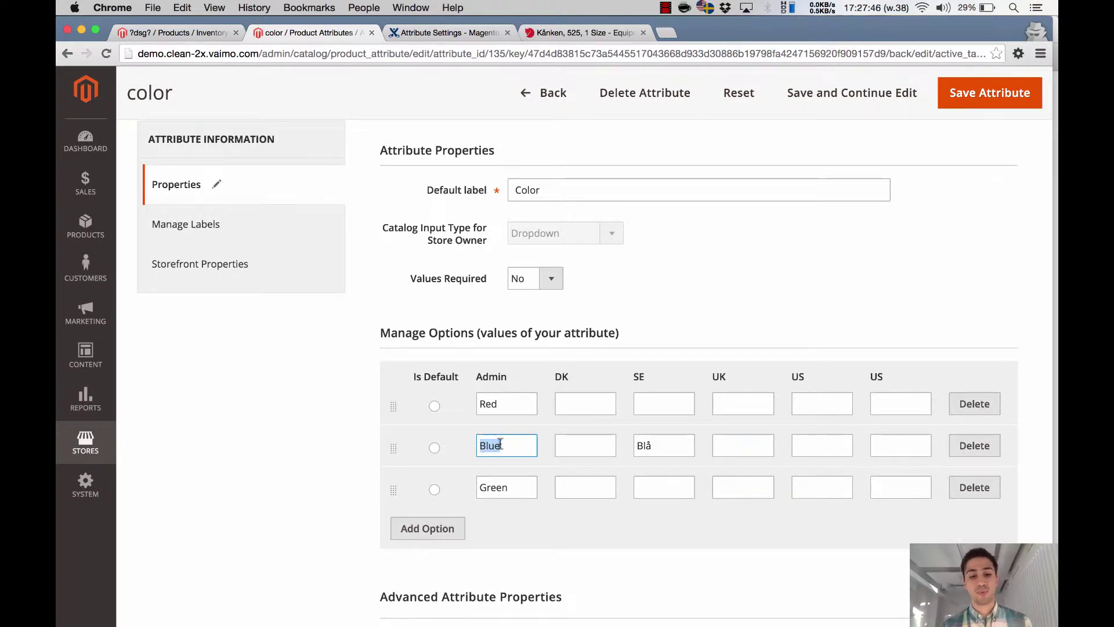
click(740, 446)
key(super+v)
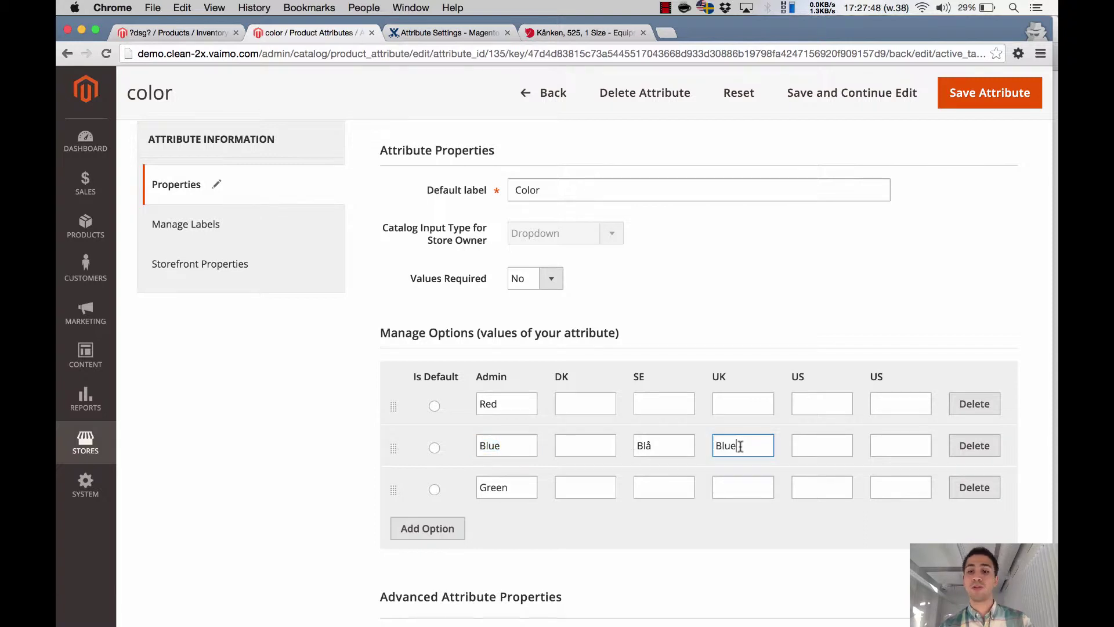
Step: Try Blue as the Blue option's label for both US store views and clear both fields again
click(799, 446)
key(super+v)
click(903, 448)
key(super+v)
key(BackSpace)
key(BackSpace)
key(BackSpace)
key(BackSpace)
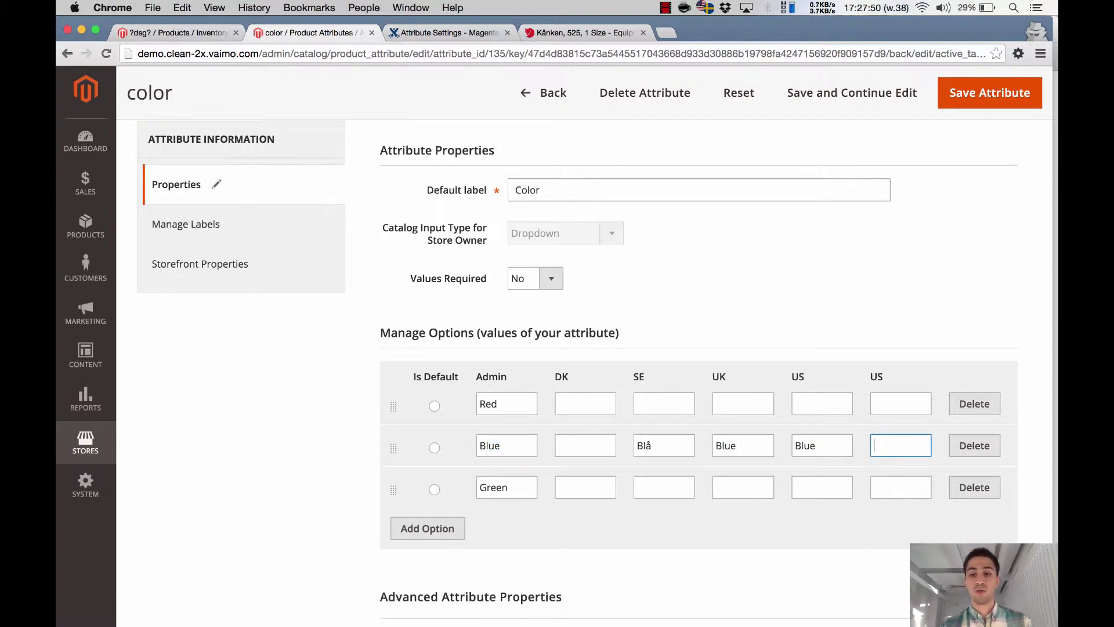
double_click(825, 445)
key(BackSpace)
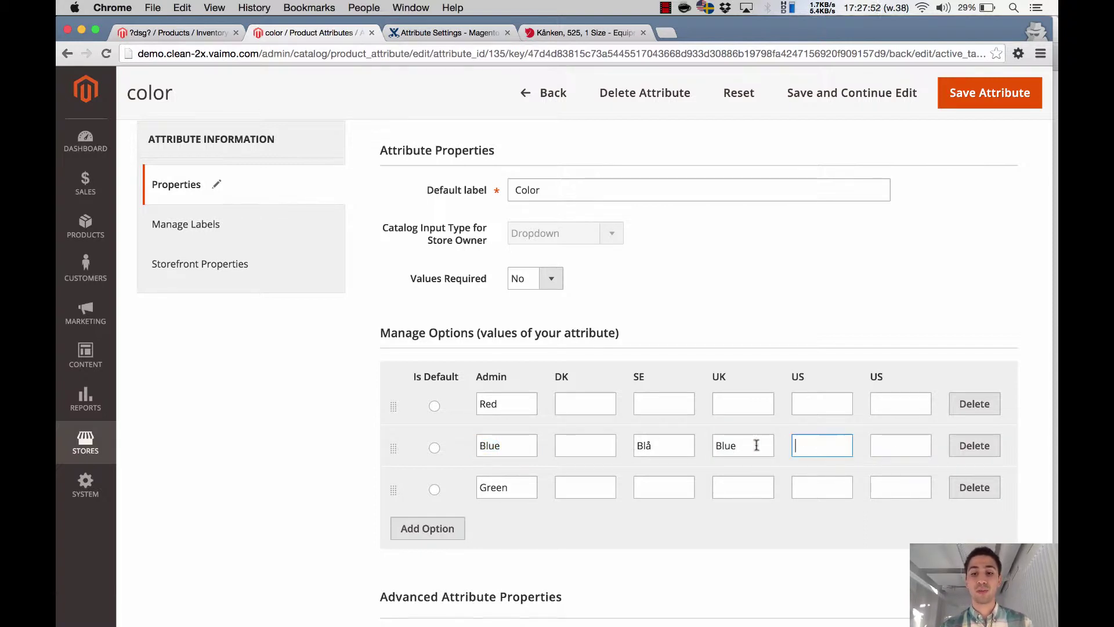
Step: Clear the Blue option's UK store view label and highlight its Admin value as the fallback
double_click(757, 445)
key(BackSpace)
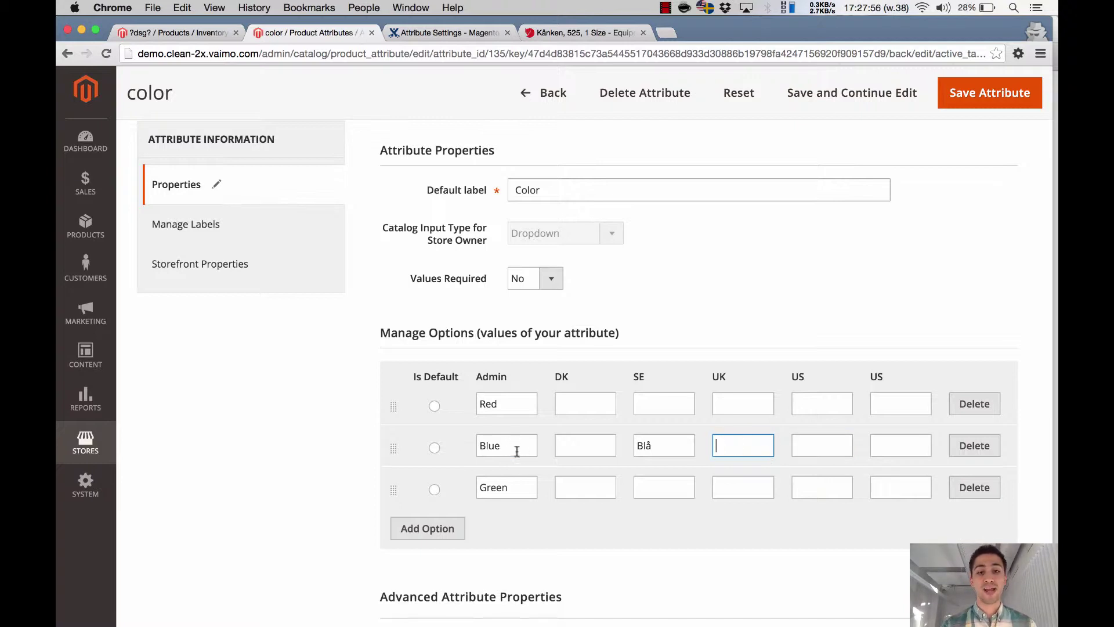
drag(514, 447, 473, 449)
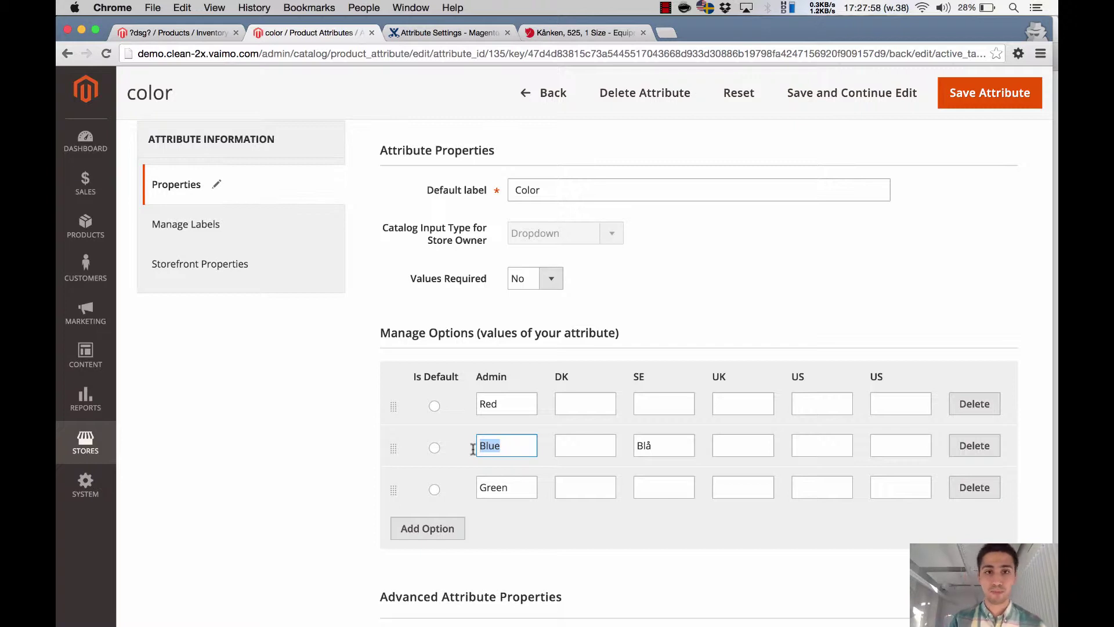
Step: Open the color attribute's store view titles, then highlight the Color label in the Kånken product page's specifications for comparison
click(254, 225)
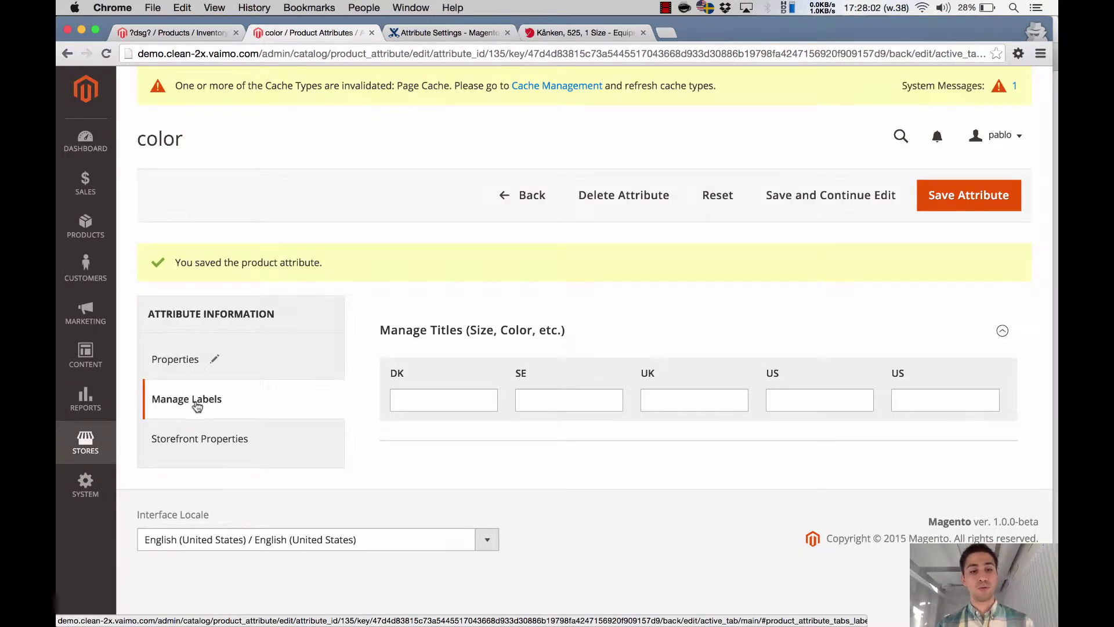
key(super+Tab)
key(super+Tab)
key(super+Tab)
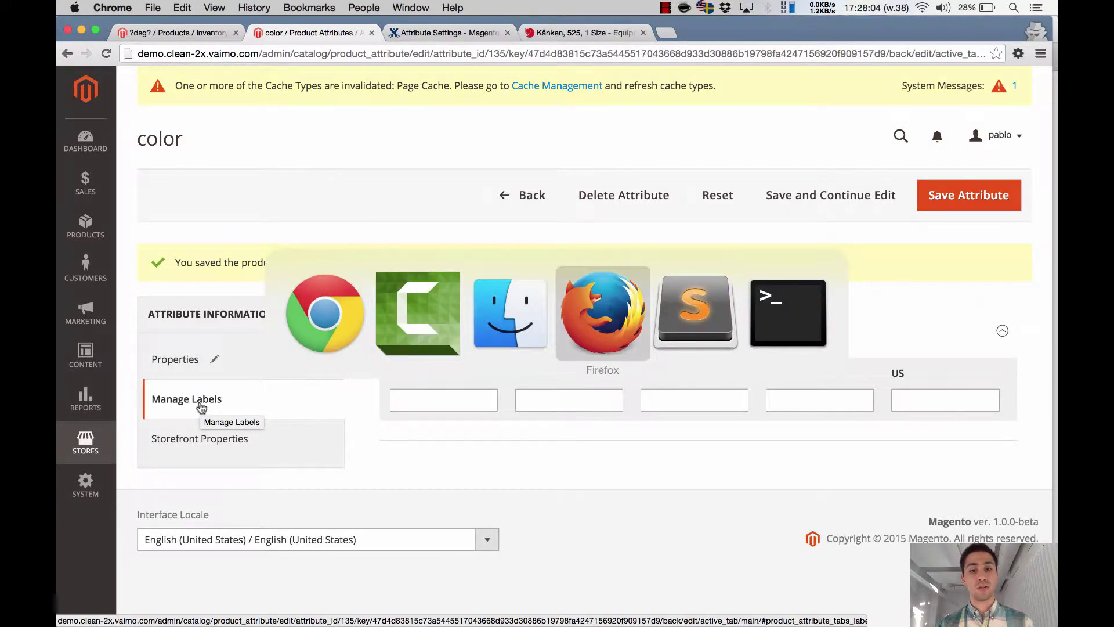
key(super+shift+Tab)
key(super+shift+Tab)
key(super+shift+Tab)
click(542, 32)
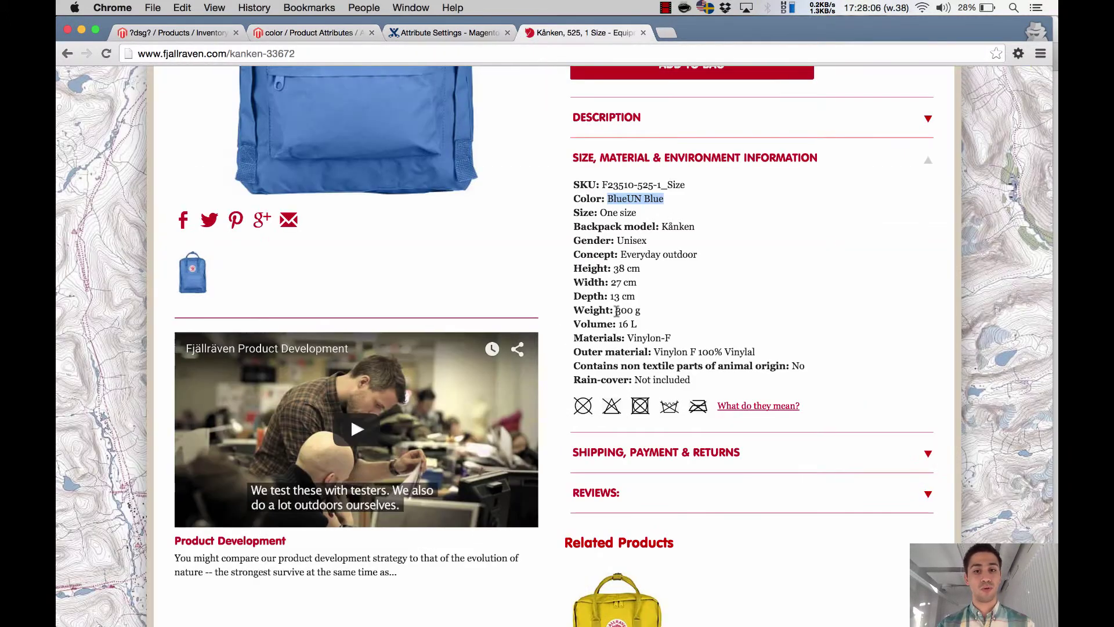
double_click(586, 198)
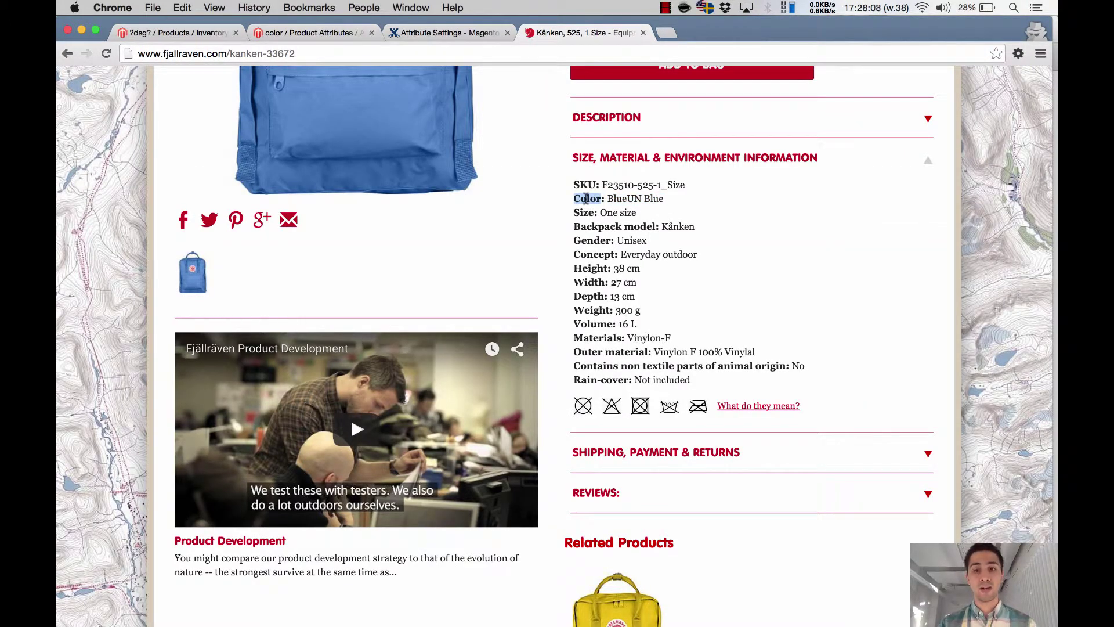